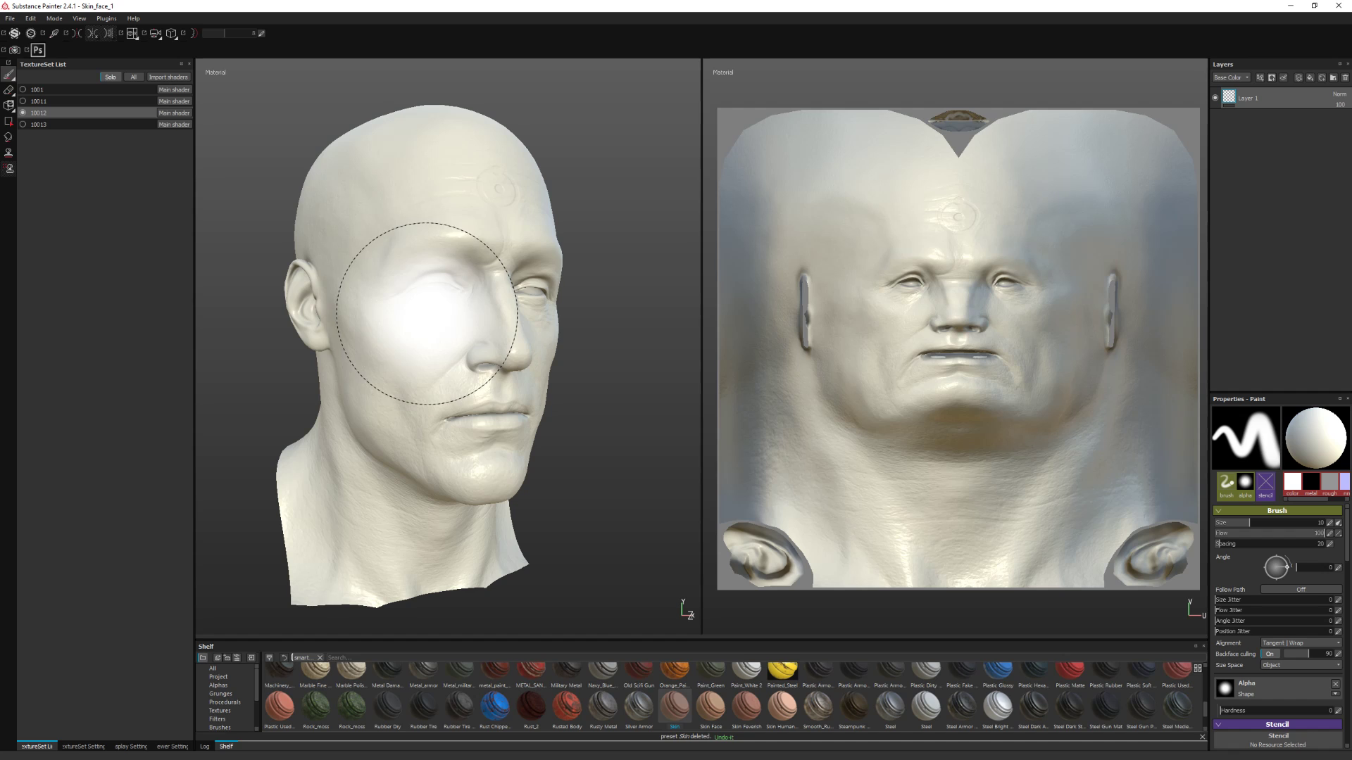
Add the Skin smart material from the shelf above Layer 1 on the head
alt+drag(493, 380, 543, 357)
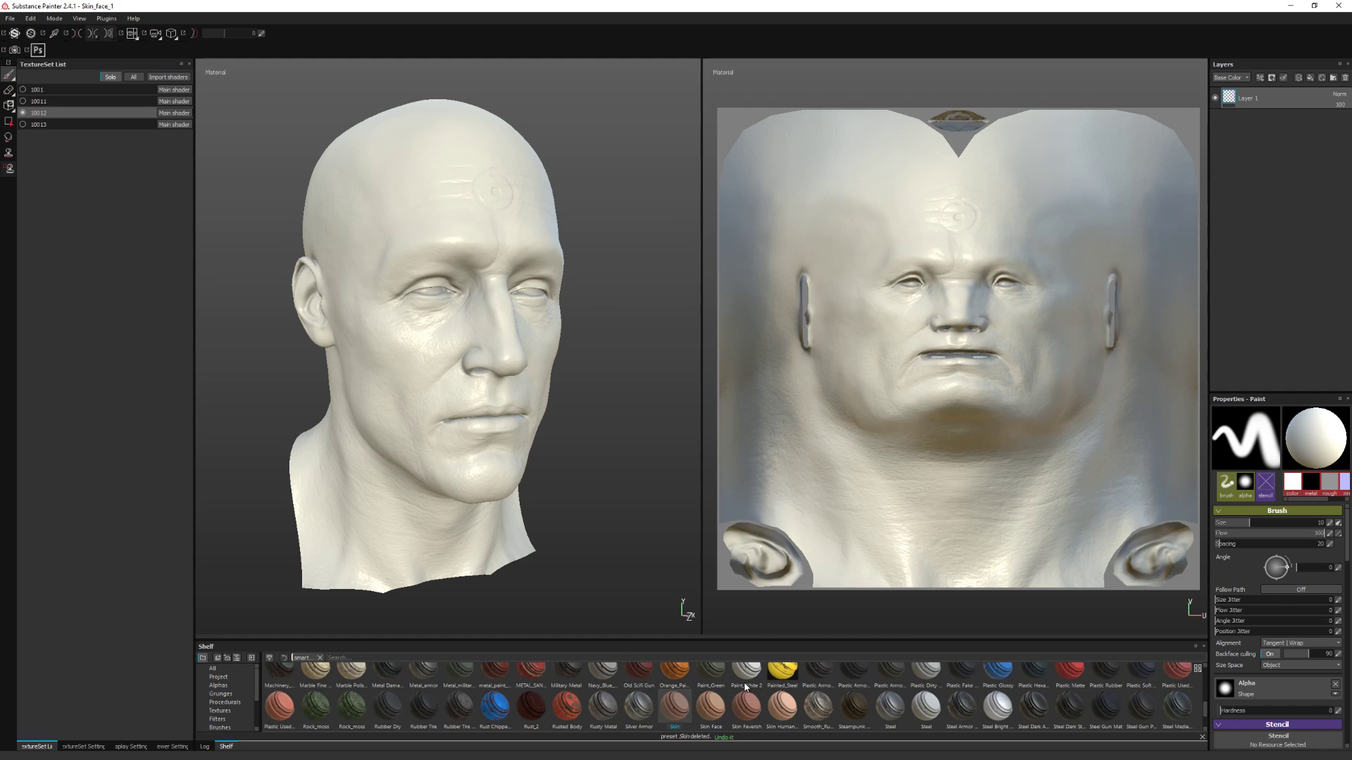
drag(1216, 116, 1253, 87)
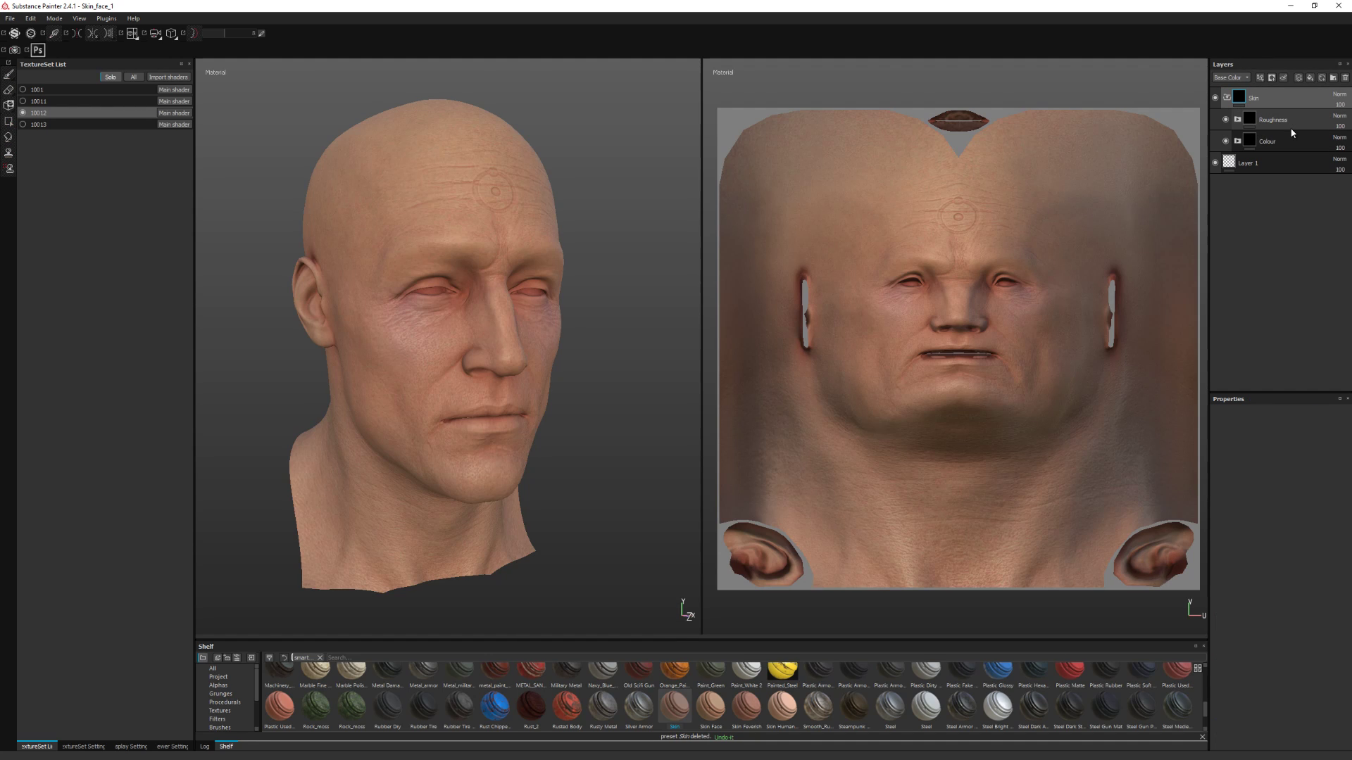
Expand the Colour, Procedural Layers and Tone Regions groups inside the Skin material
click(1237, 141)
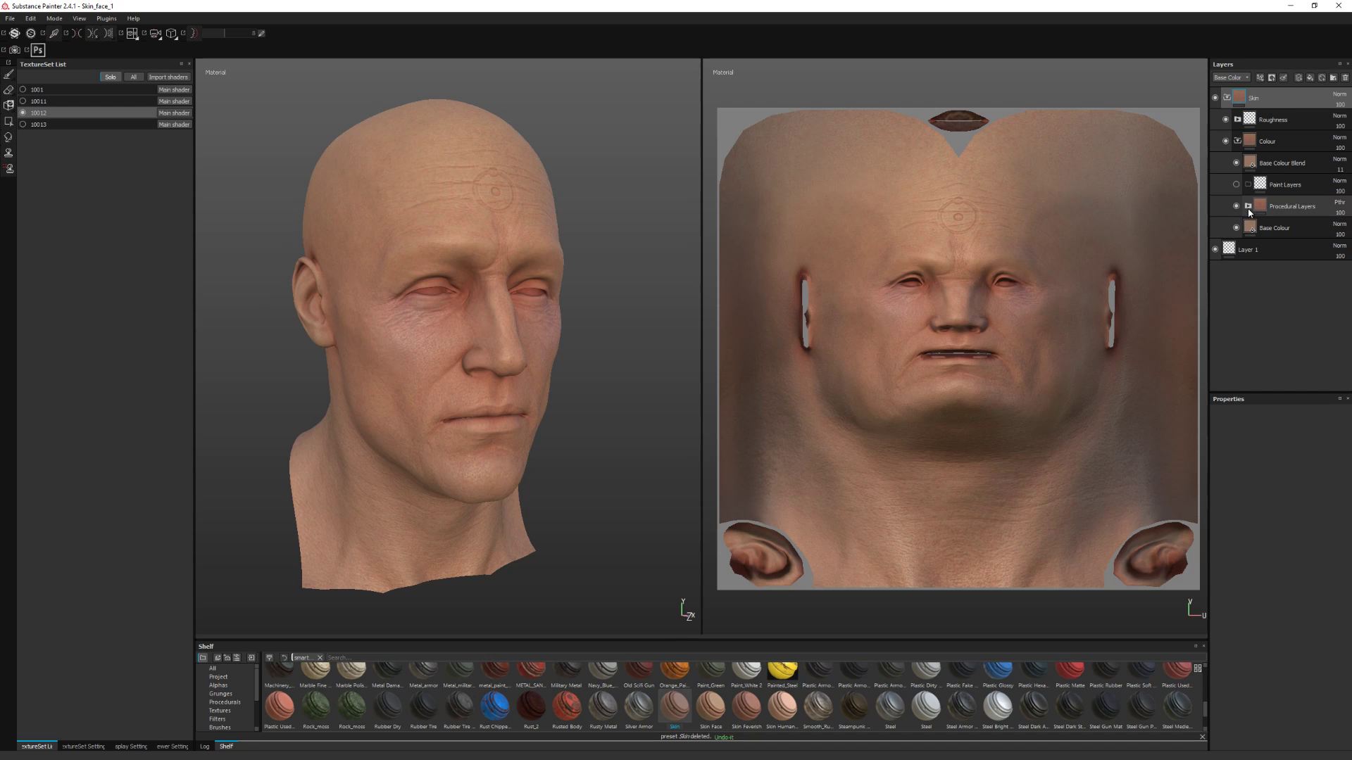
click(1248, 207)
scroll(1289, 295, down, 5)
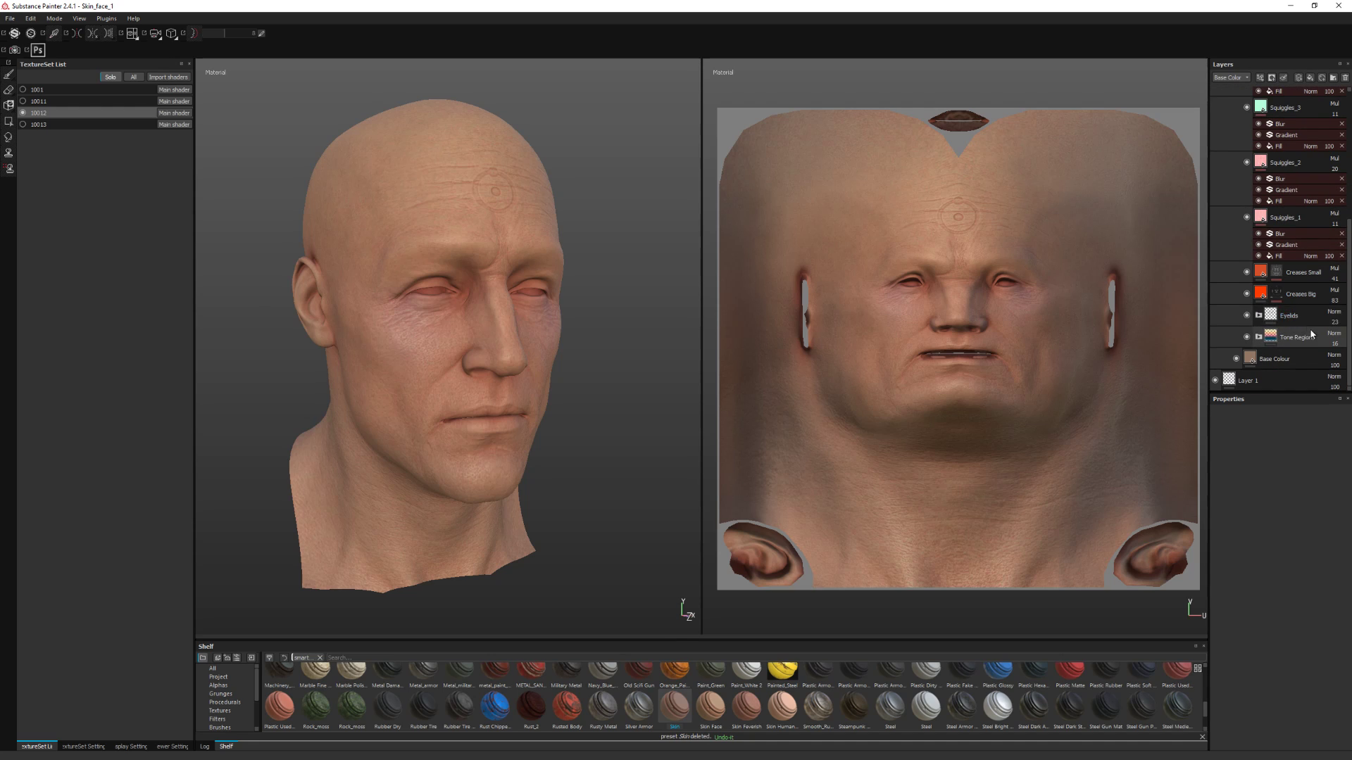
click(1259, 337)
scroll(1286, 340, down, 2)
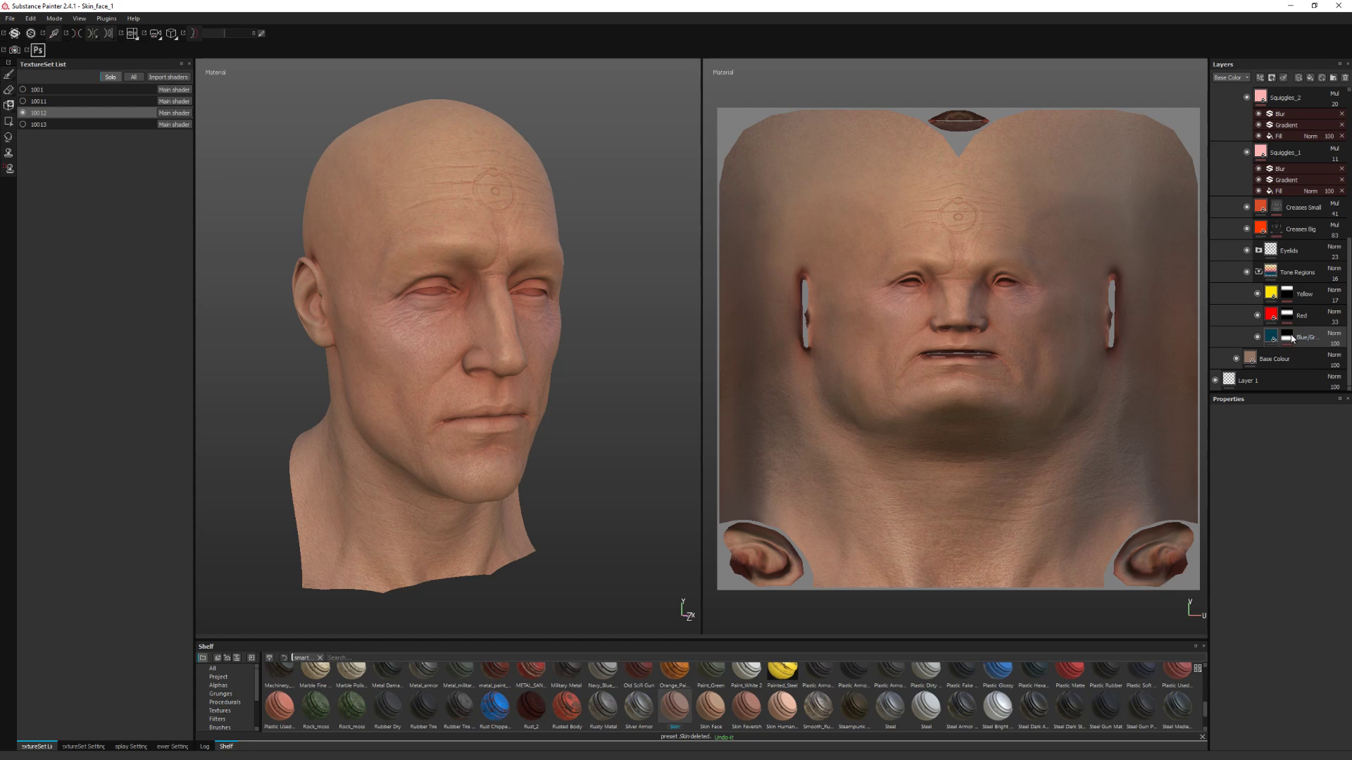
Preview the mask of the blue tone region layer and adjust its fill's vertical UV scale and offset
alt+click(1287, 338)
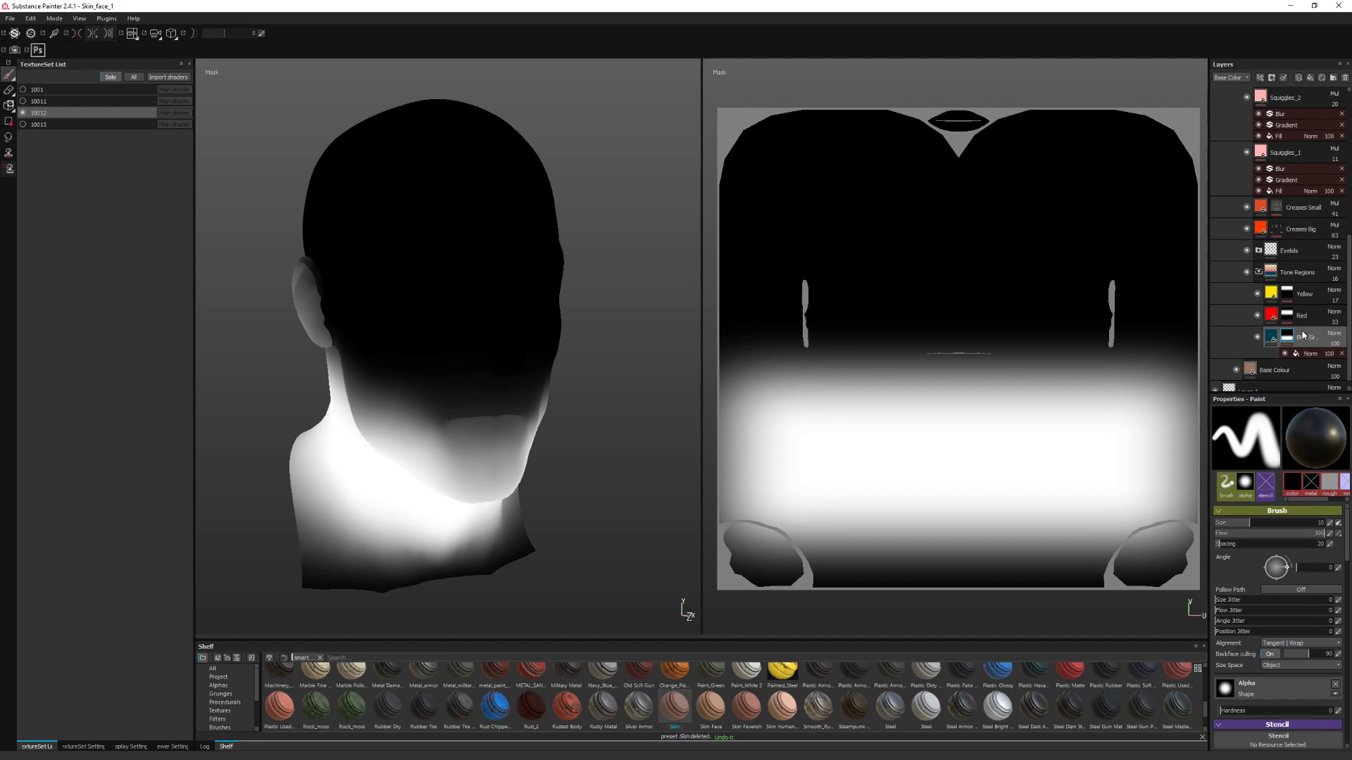
click(1299, 354)
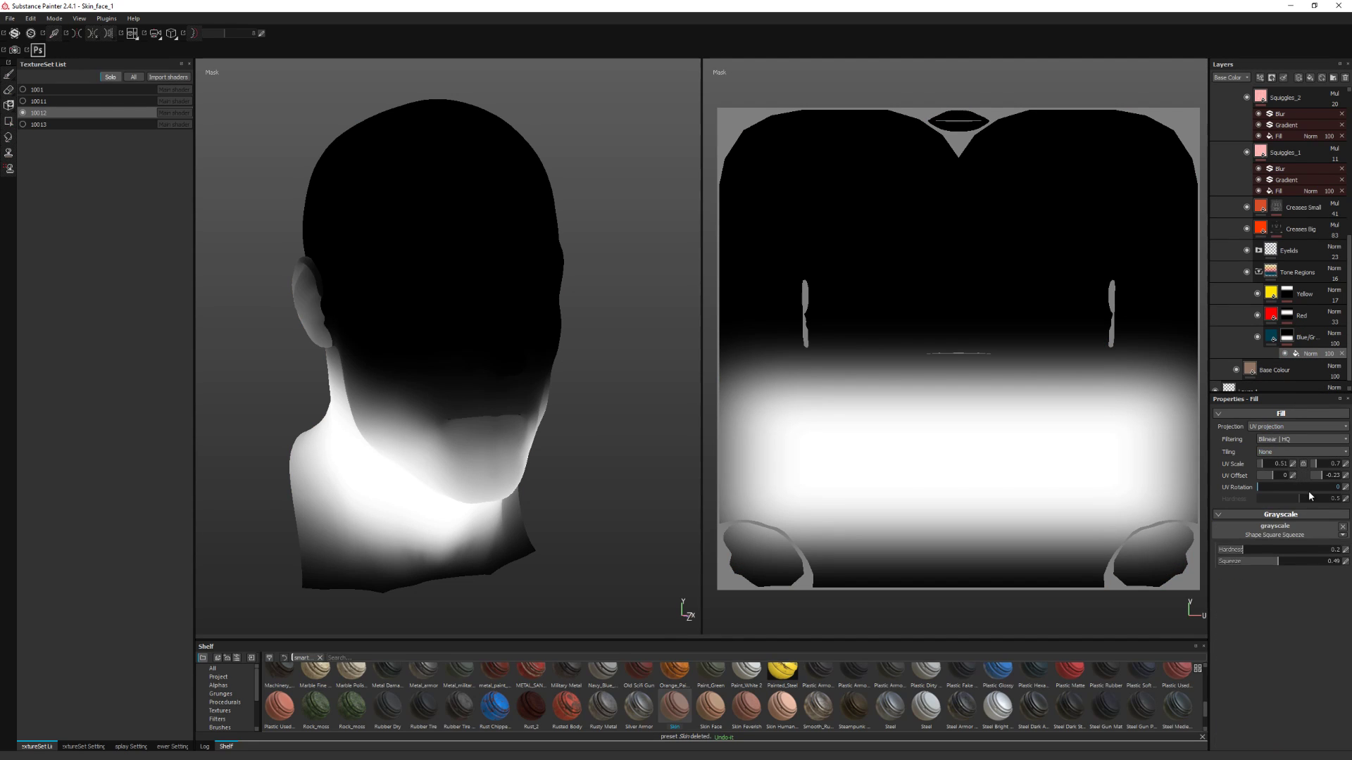
click(1329, 479)
drag(1318, 465, 1315, 464)
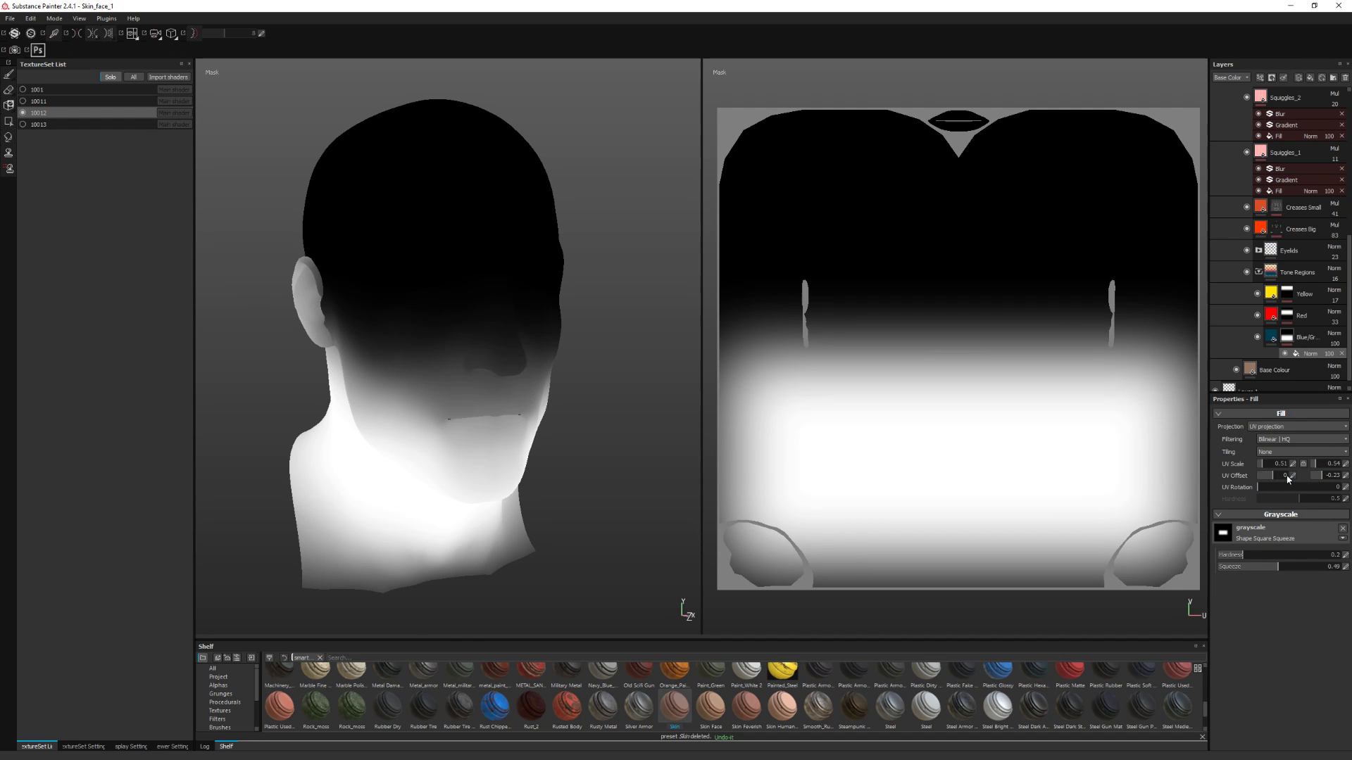
drag(1317, 466, 1322, 478)
Preview the Red tone region's mask and reduce its fill's Squeeze to about 0.38
click(1296, 318)
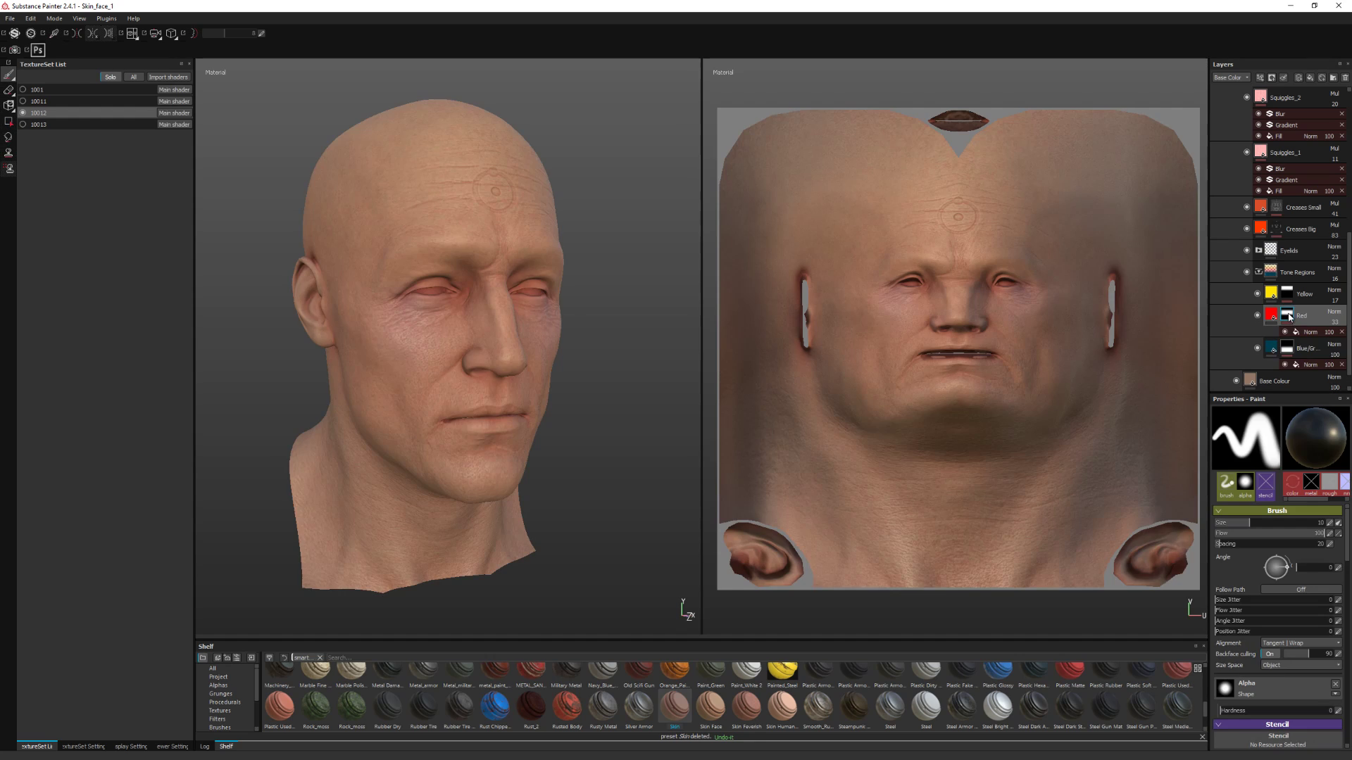
click(1287, 317)
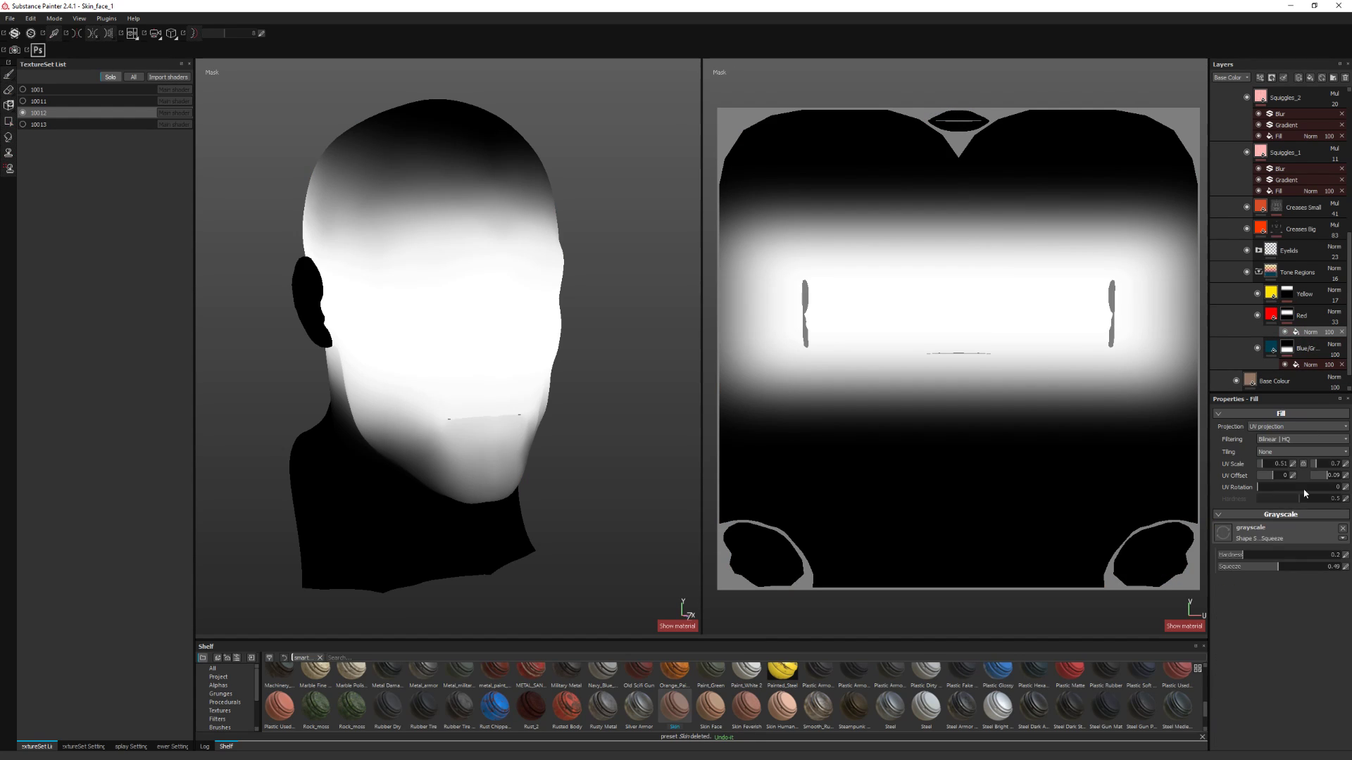
click(1299, 331)
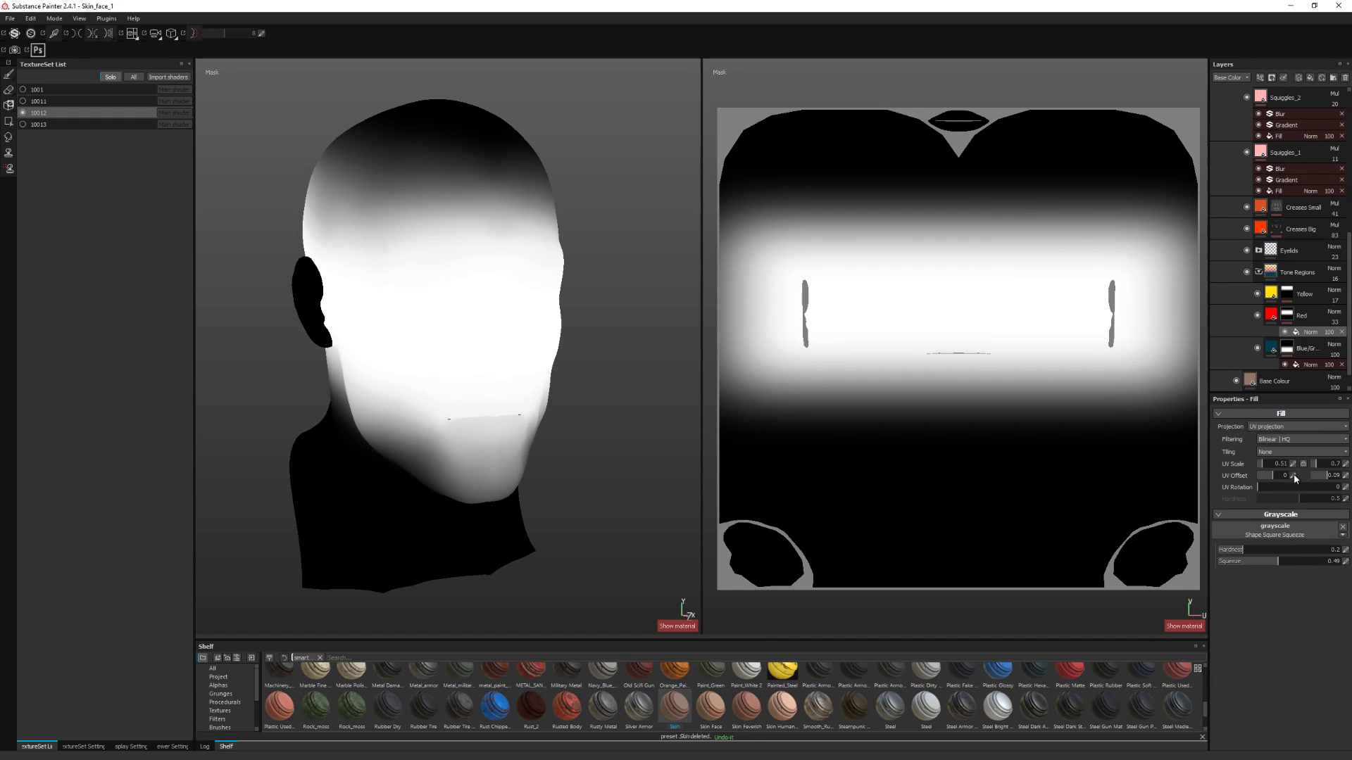
click(1278, 566)
drag(1278, 566, 1265, 566)
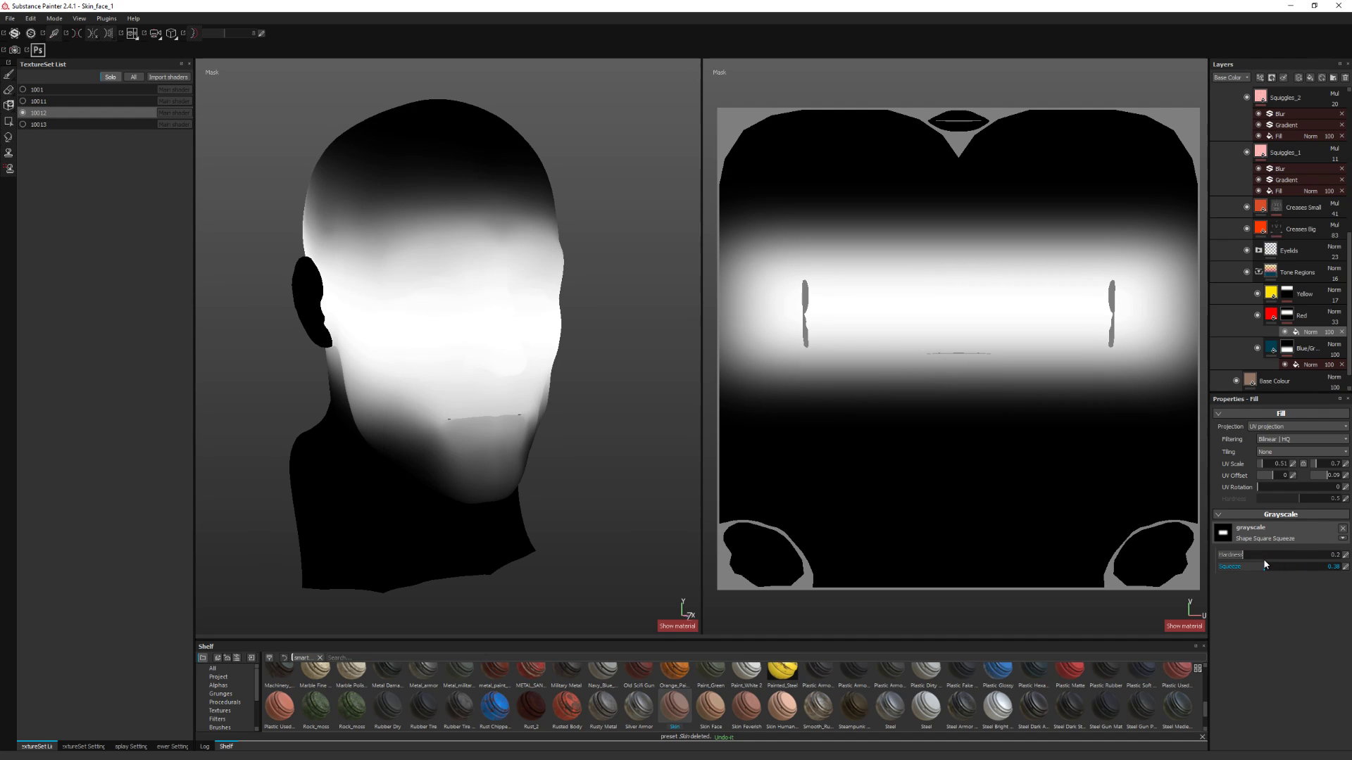
Preview the Yellow tone region's mask, set its fill's vertical UV offset to 0.39, and return to the material view
click(1286, 292)
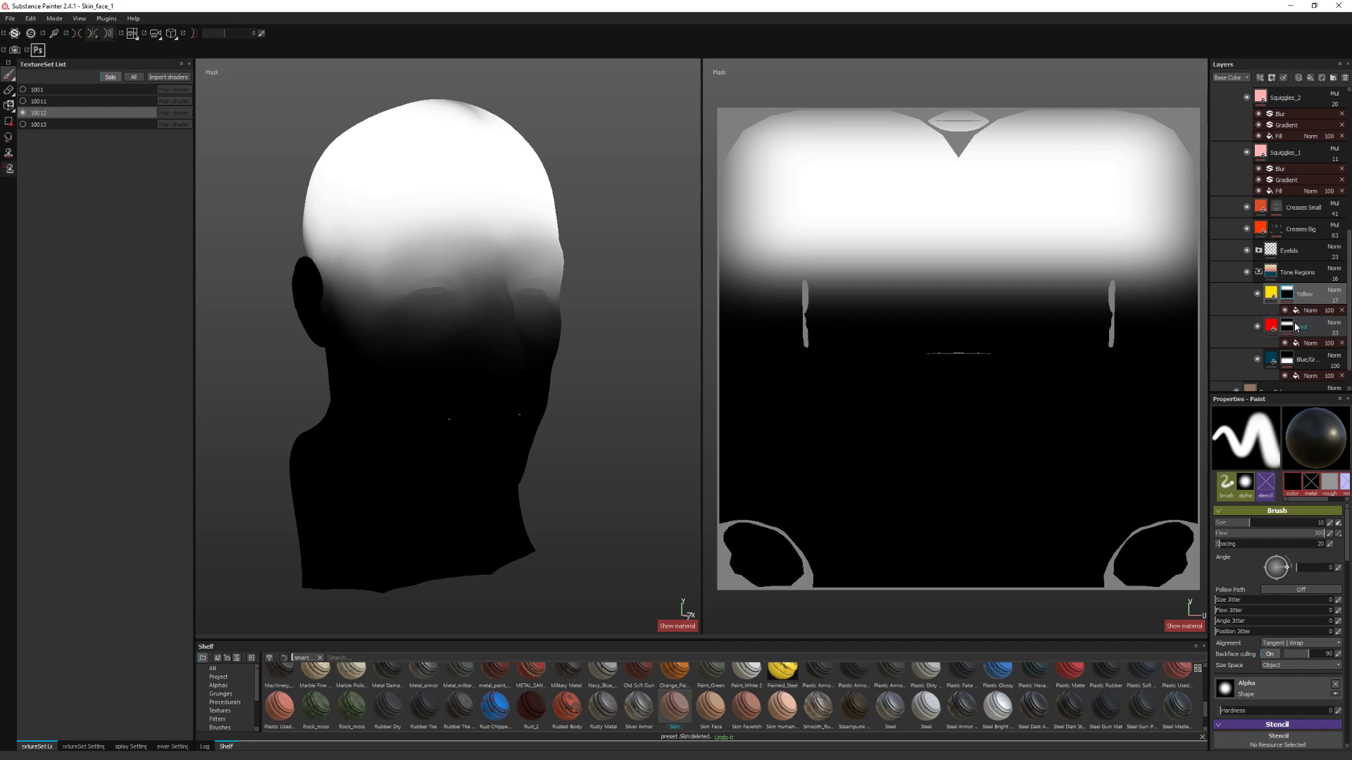
key(m)
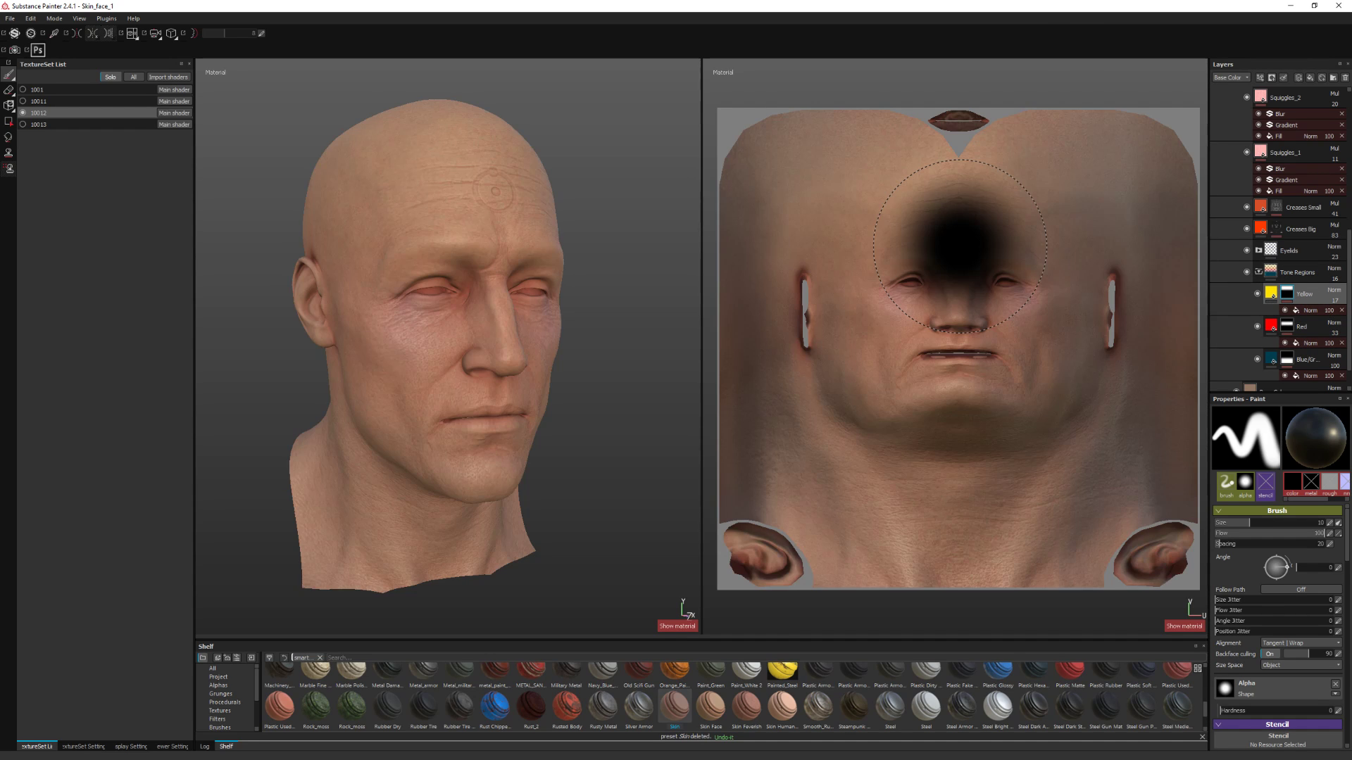
alt+click(1285, 297)
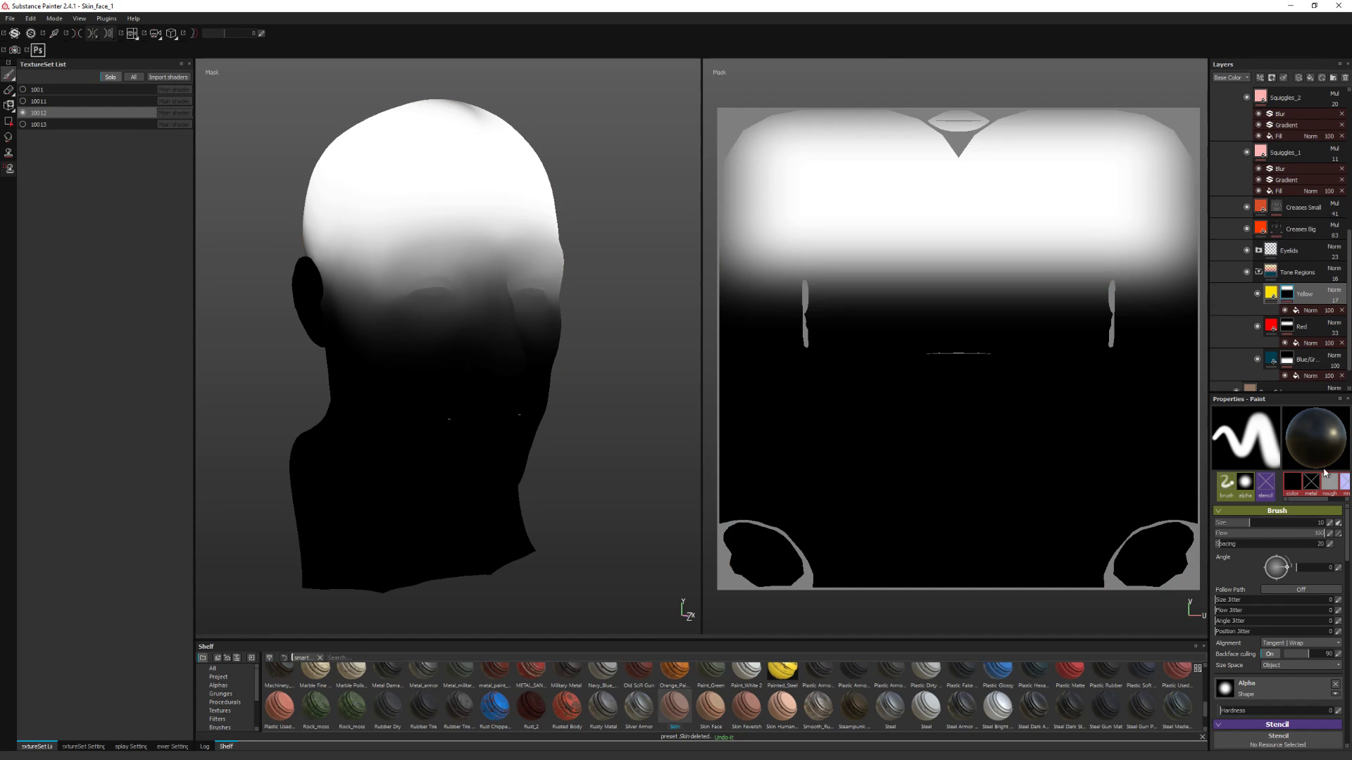
click(1296, 311)
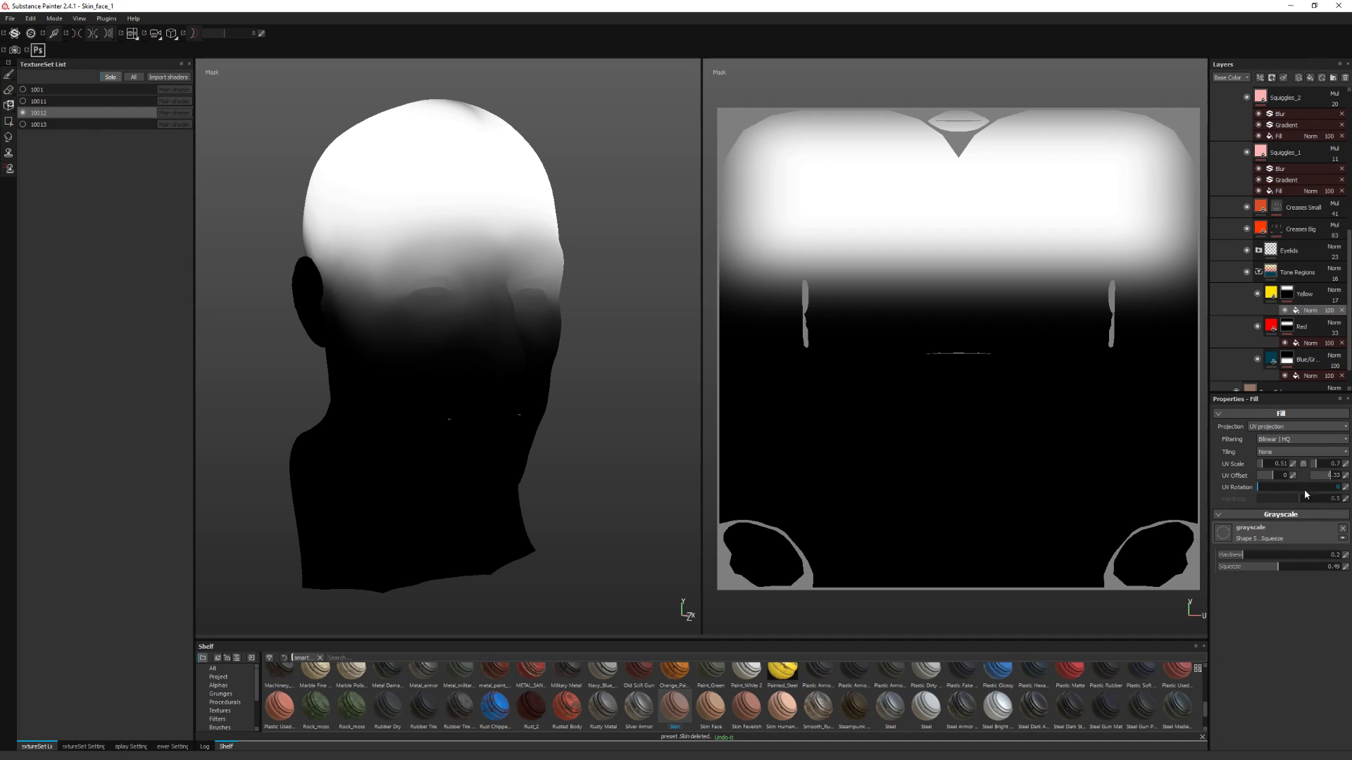
drag(1326, 477, 1331, 481)
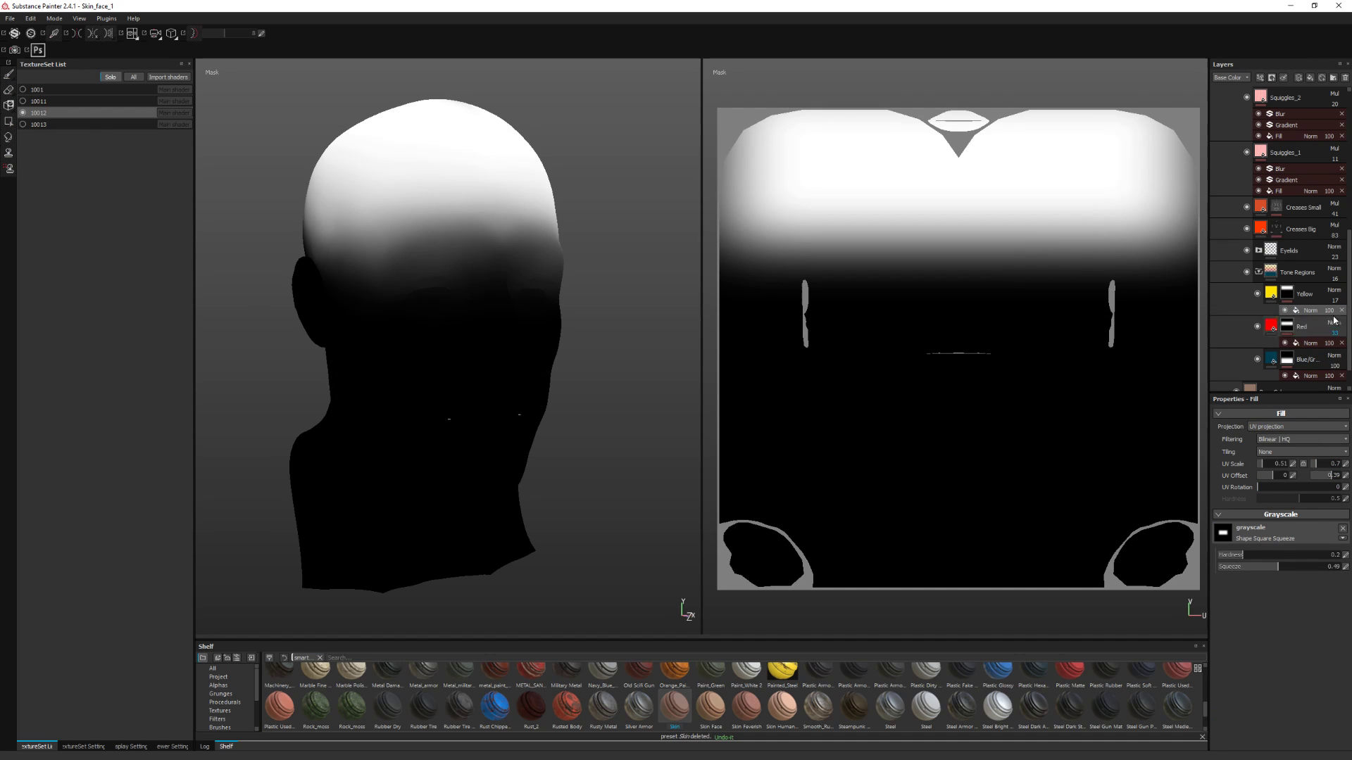
key(m)
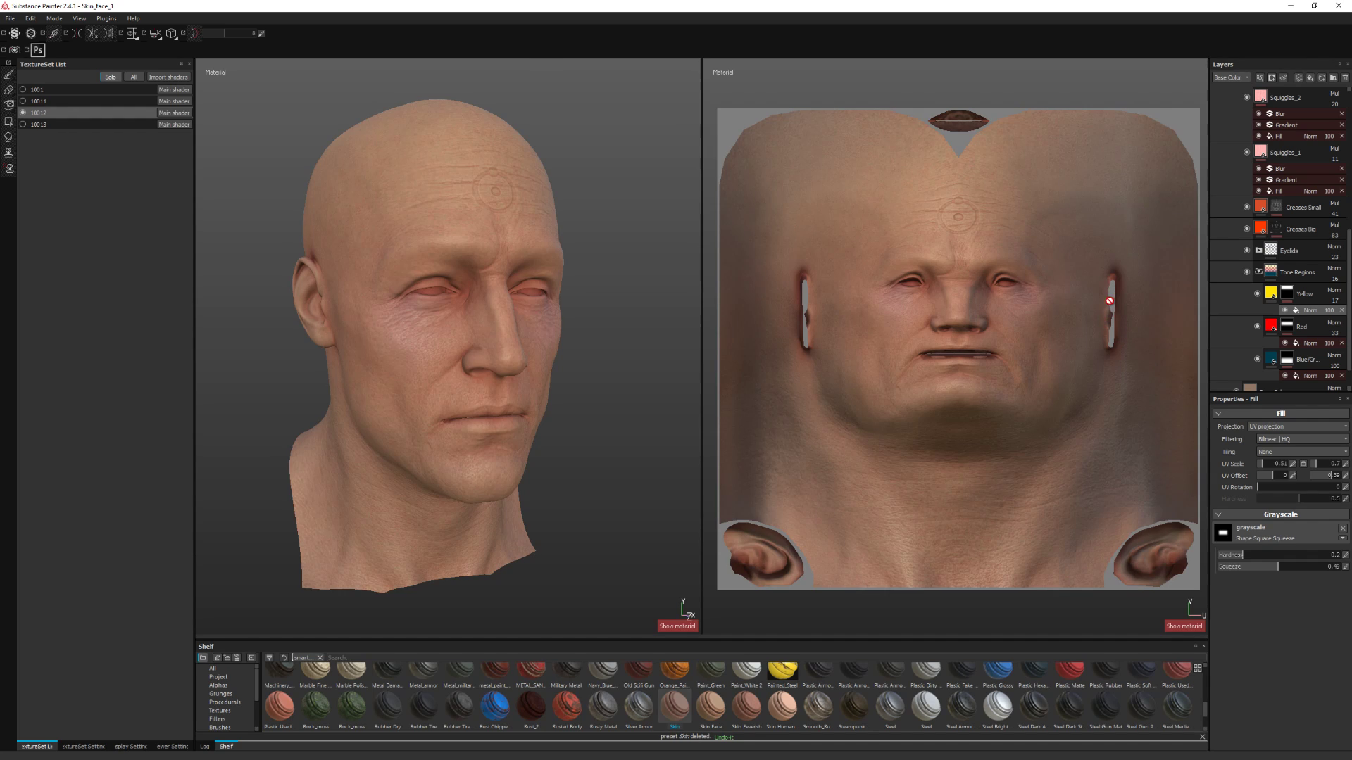
Inspect the upper fill layer's mask in the Eyelids group and raise the group's opacity to 81
click(1258, 272)
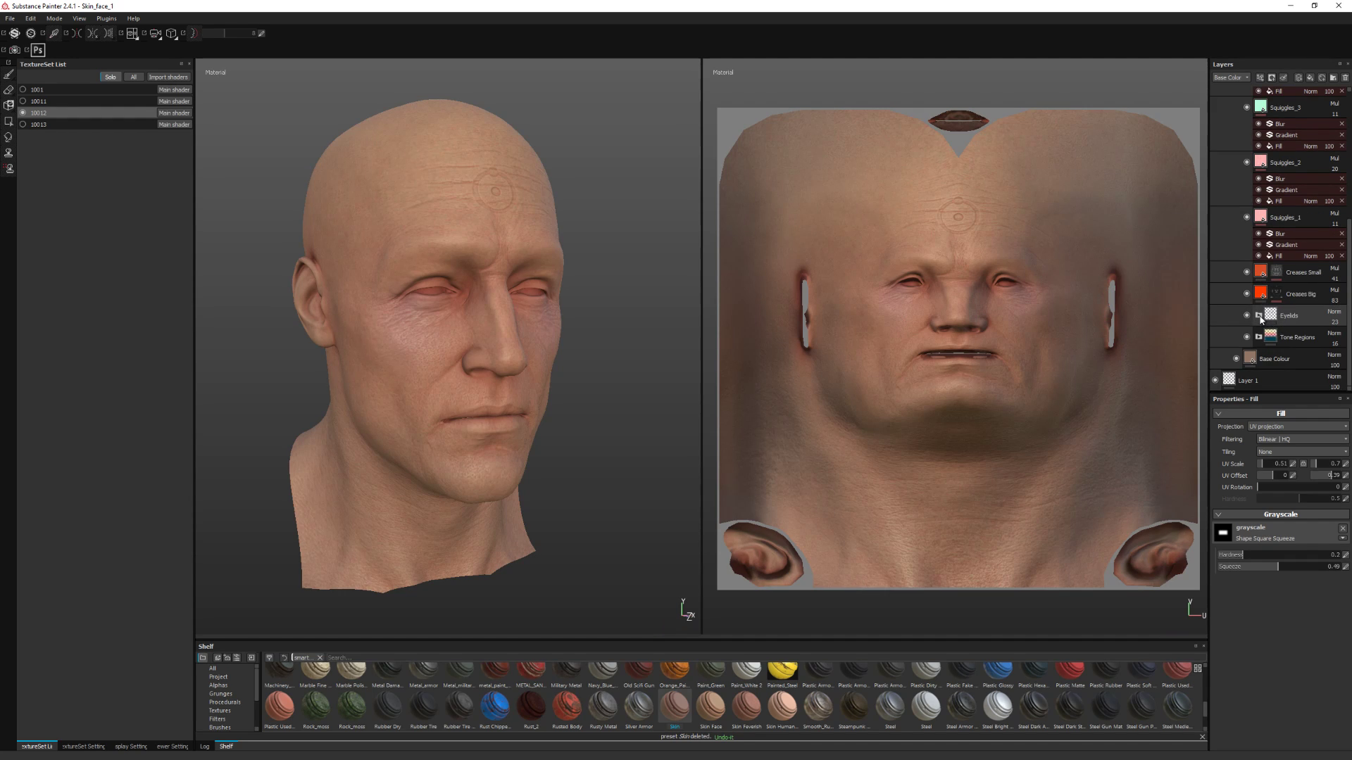
click(1259, 317)
alt+click(1287, 337)
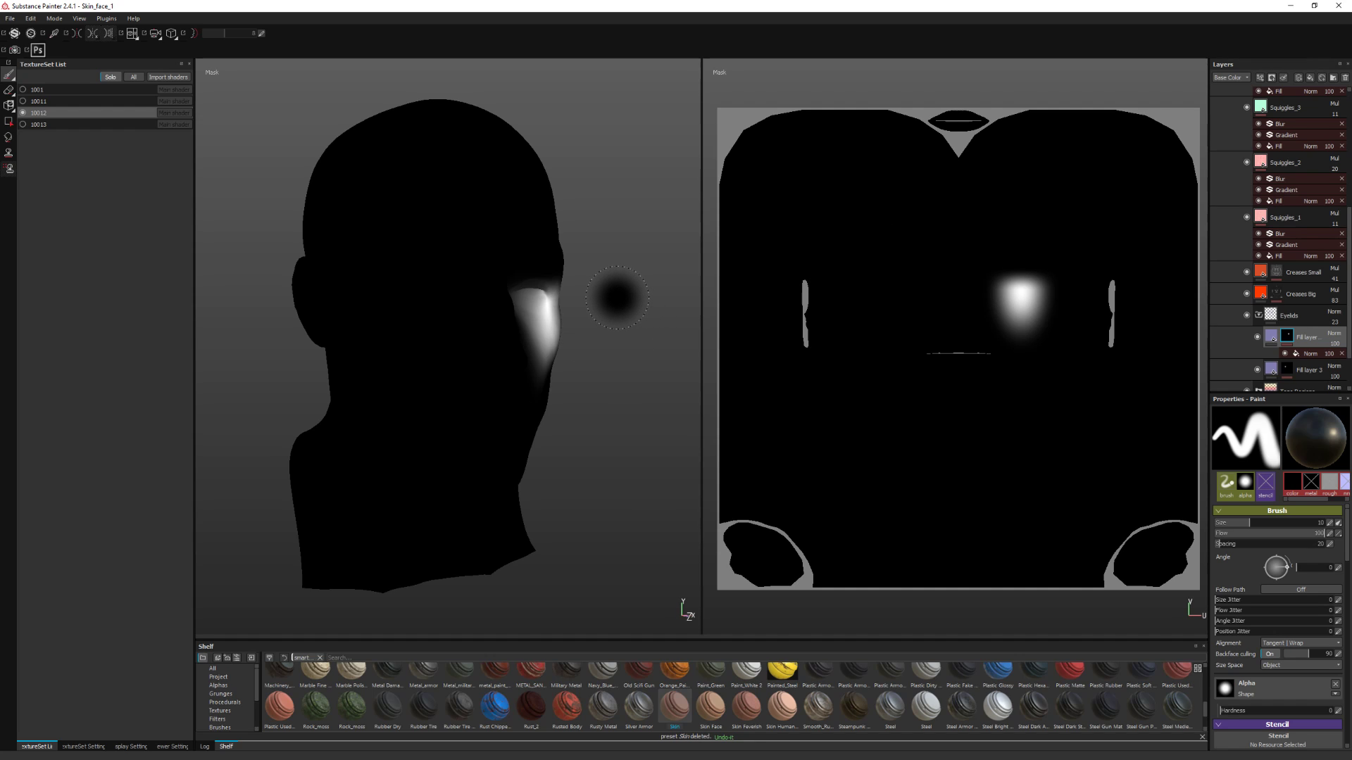
key(m)
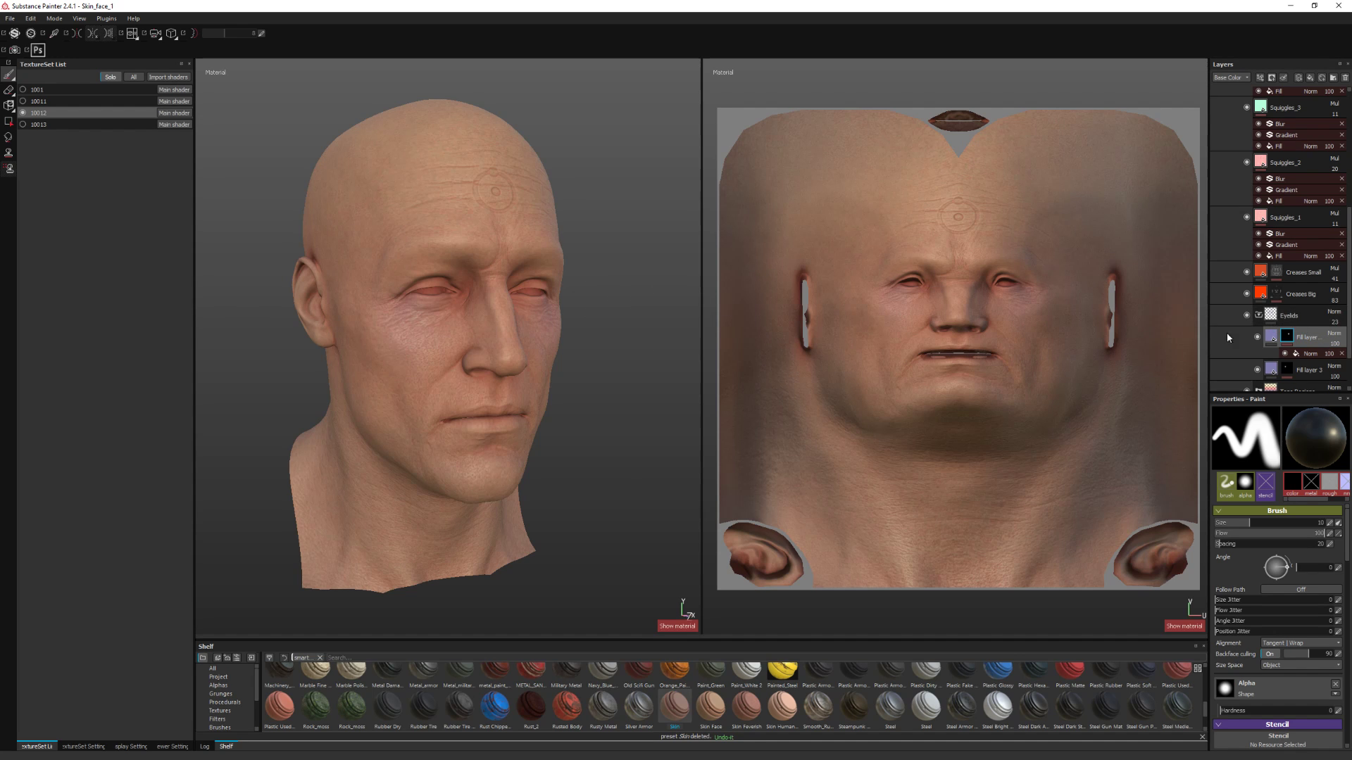
click(1335, 323)
drag(1327, 337, 1327, 348)
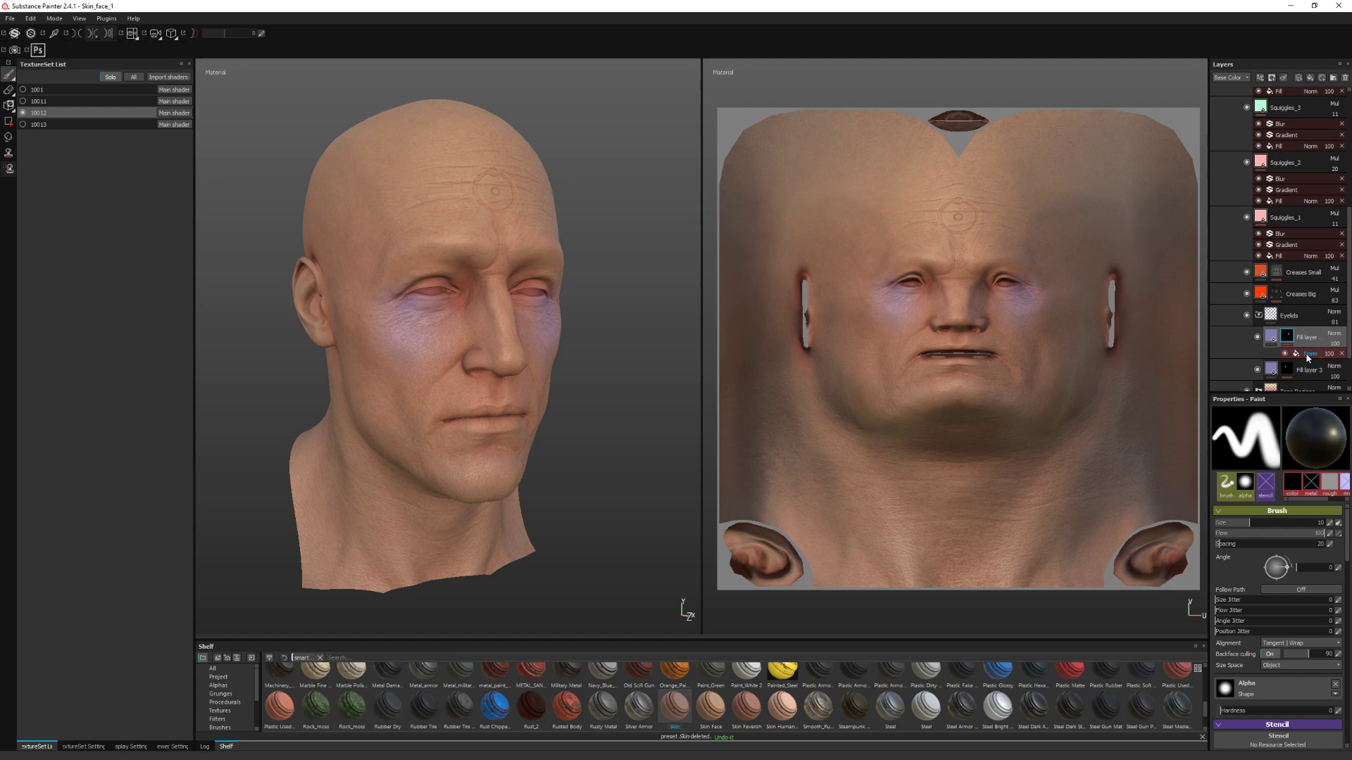
Set the upper eyelid layer's mask fill to a UV offset of 0.11 horizontally and 0.14 vertically
click(1296, 354)
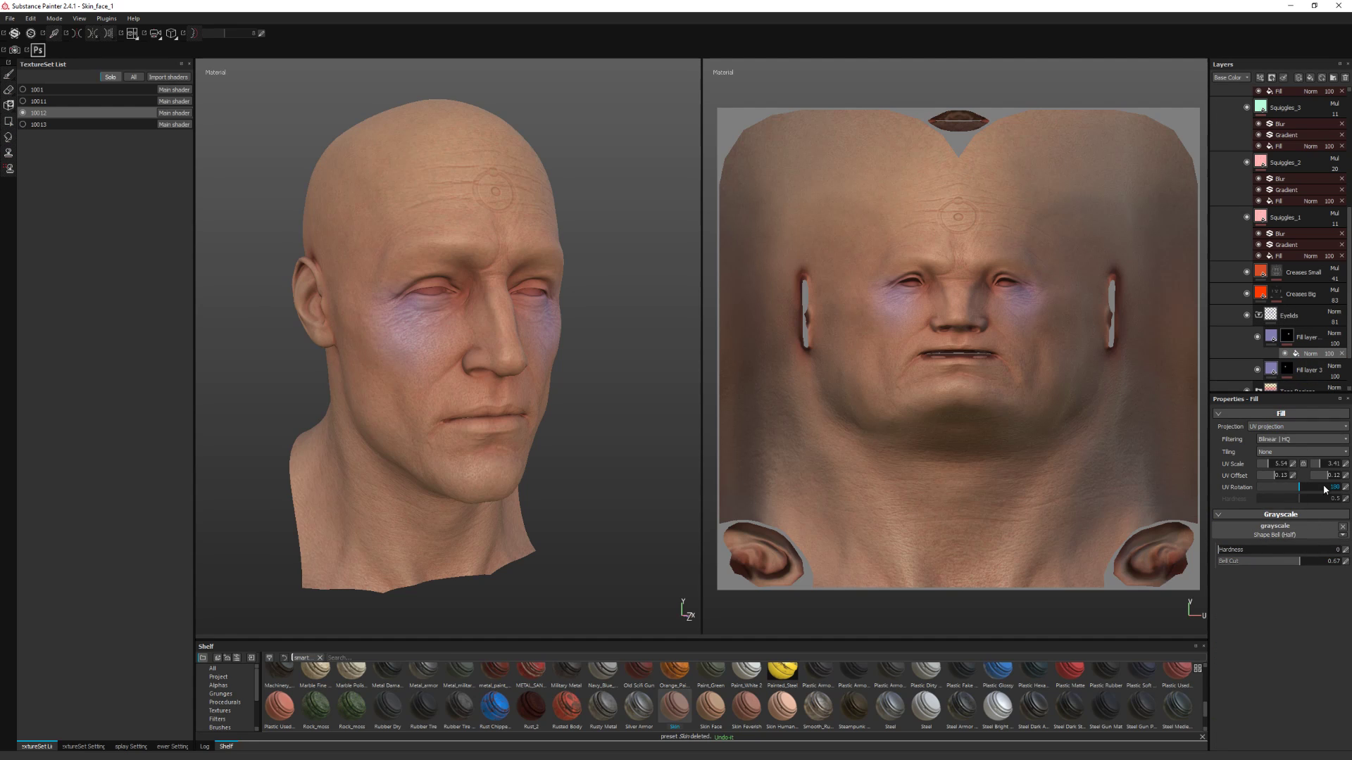
drag(1327, 477, 1326, 478)
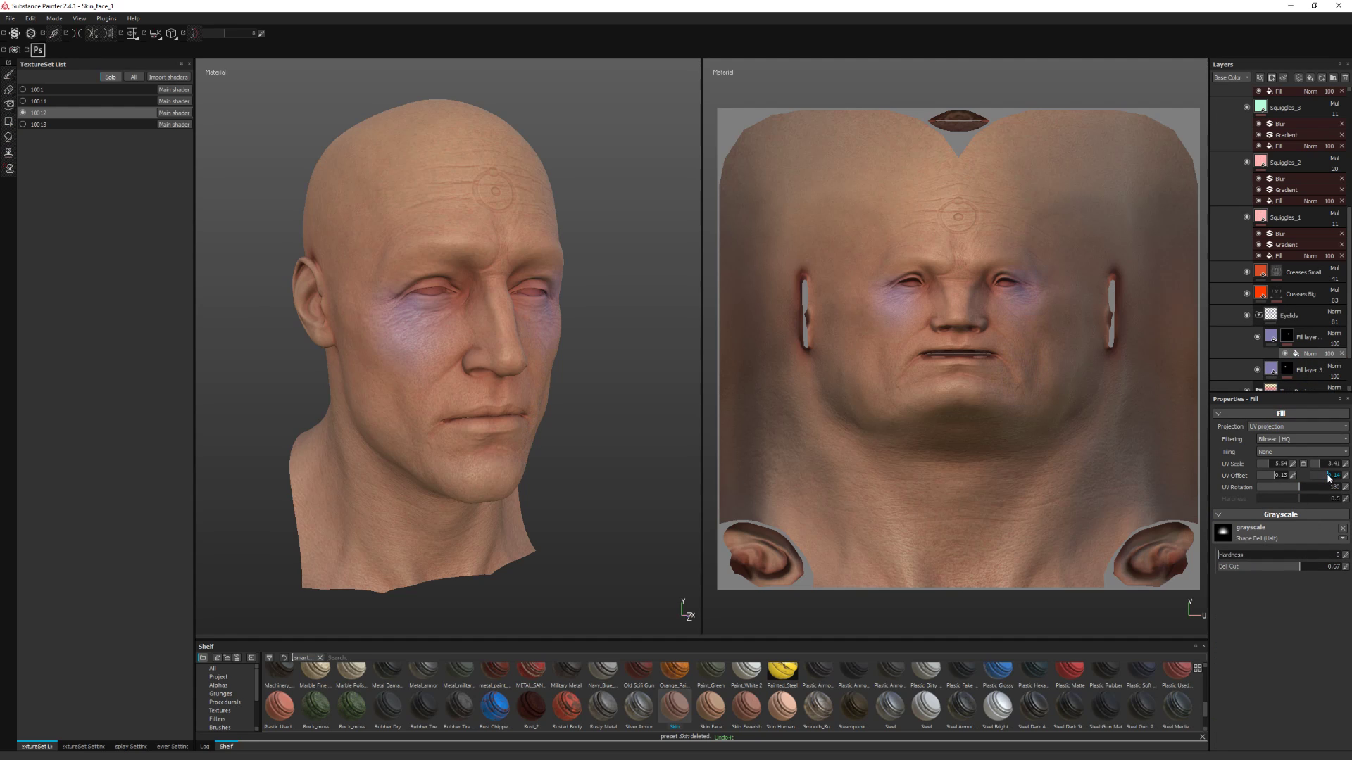
alt+right_drag(1032, 341, 1112, 352)
double_click(1326, 477)
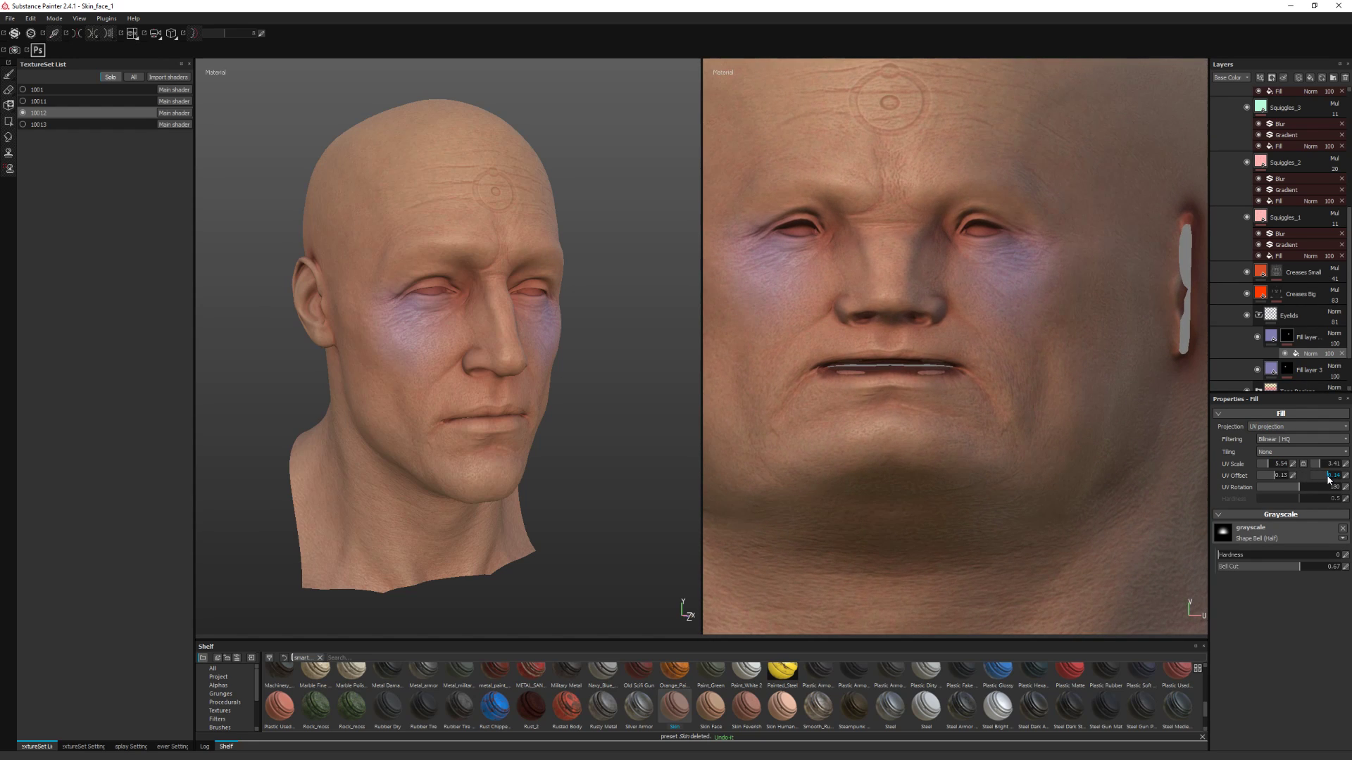
key(Return)
double_click(1272, 475)
double_click(1278, 475)
click(1290, 476)
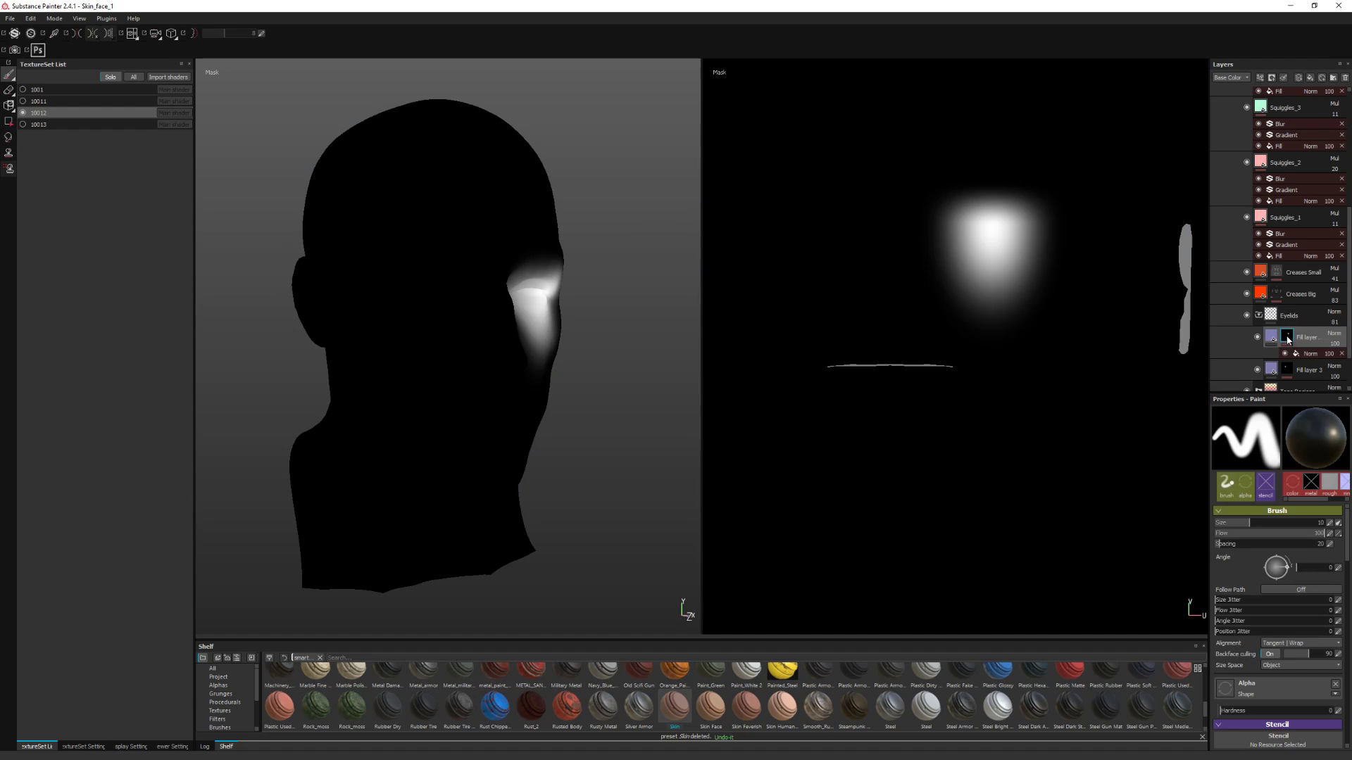
Preview the upper eyelid layer's mask, rotate its fill's UVs to 160.51, and return to the material view
alt+click(1286, 338)
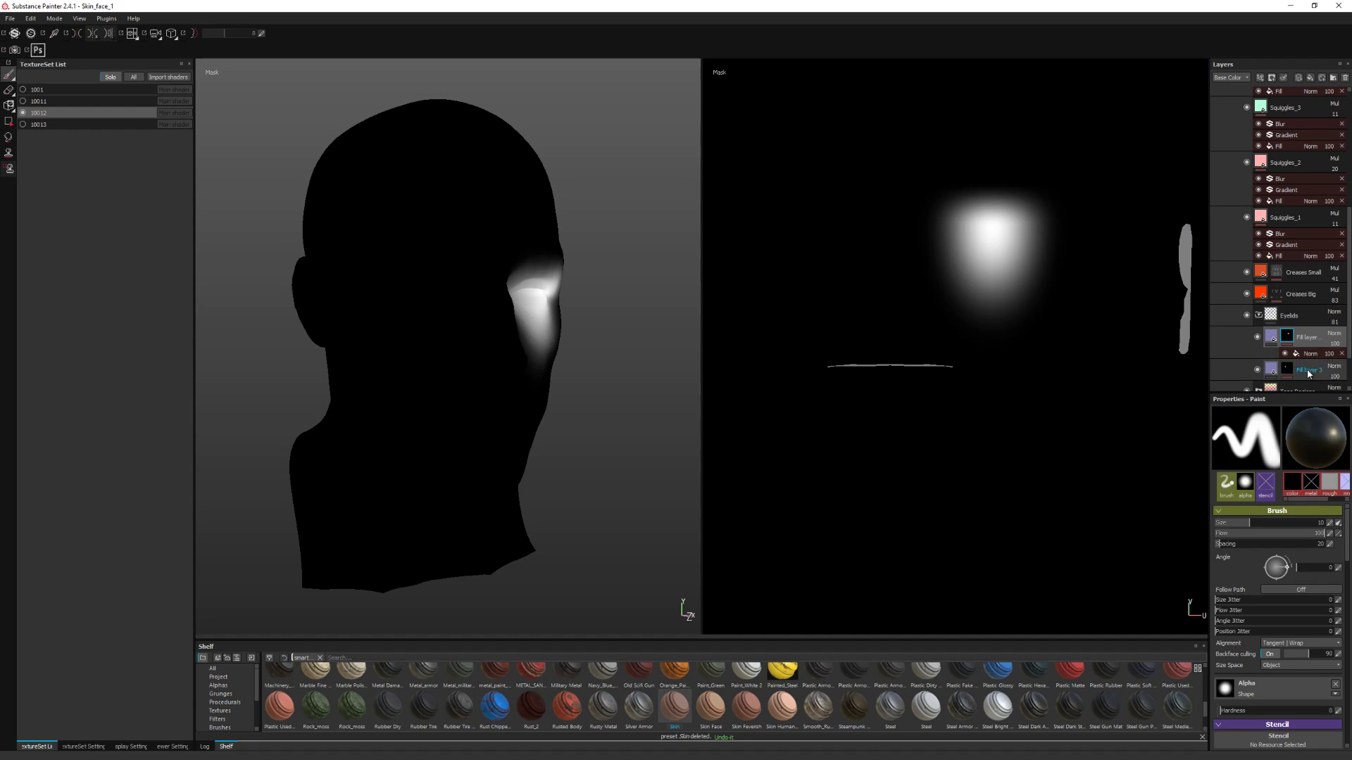
click(1296, 354)
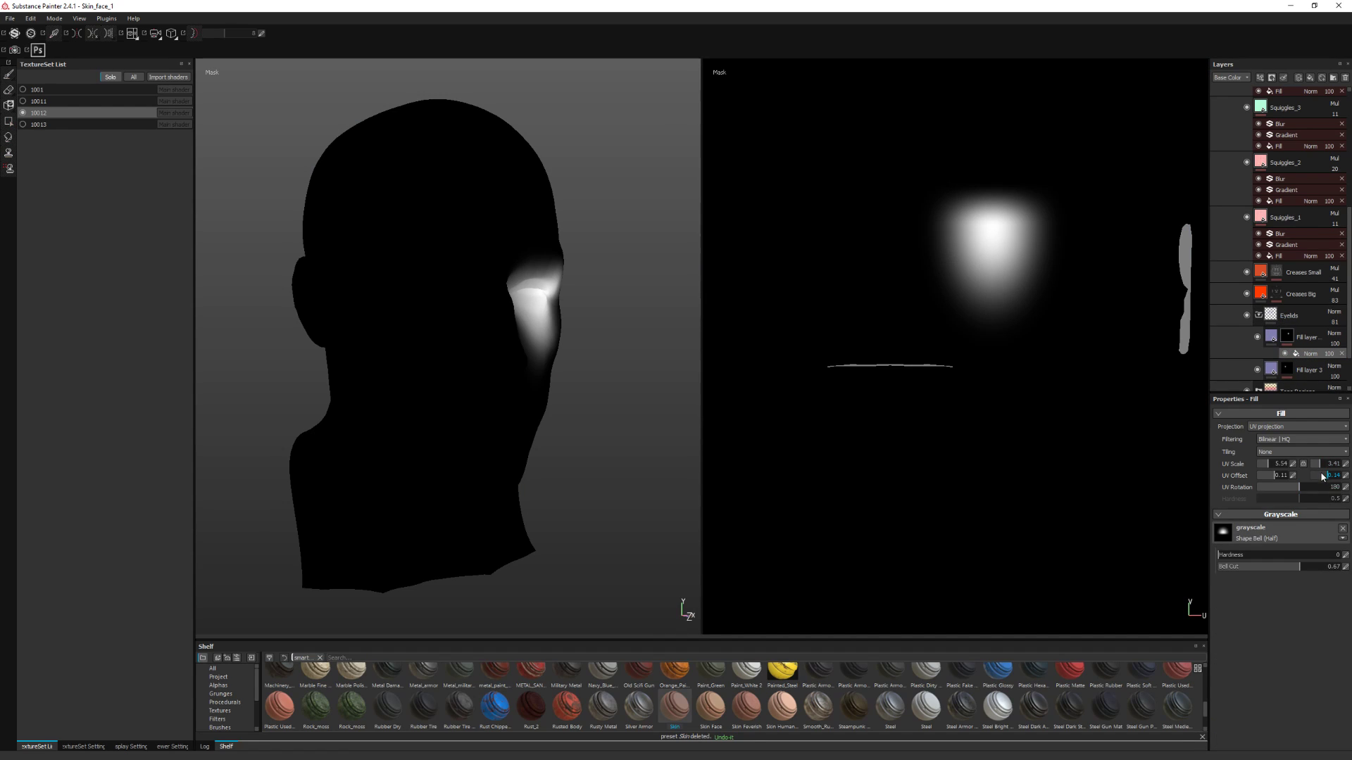
drag(1302, 488, 1294, 486)
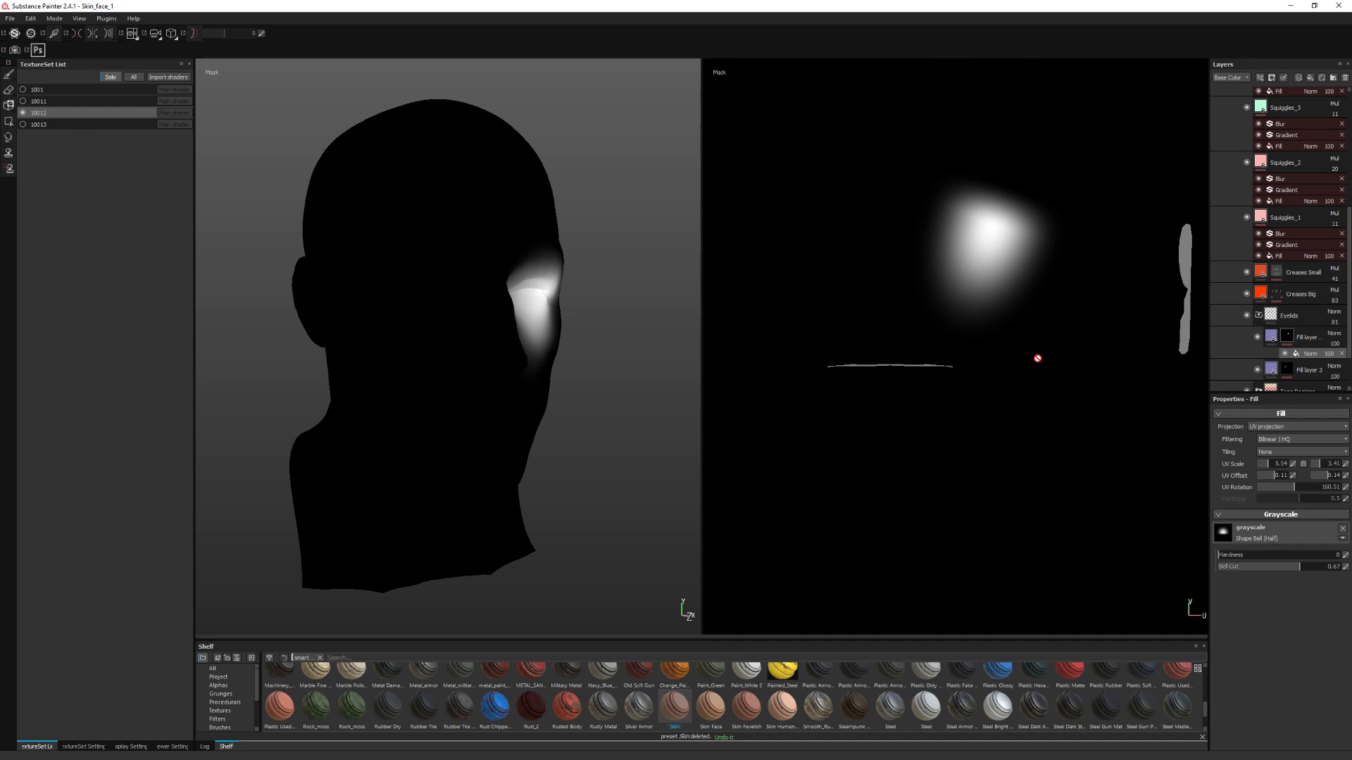
key(m)
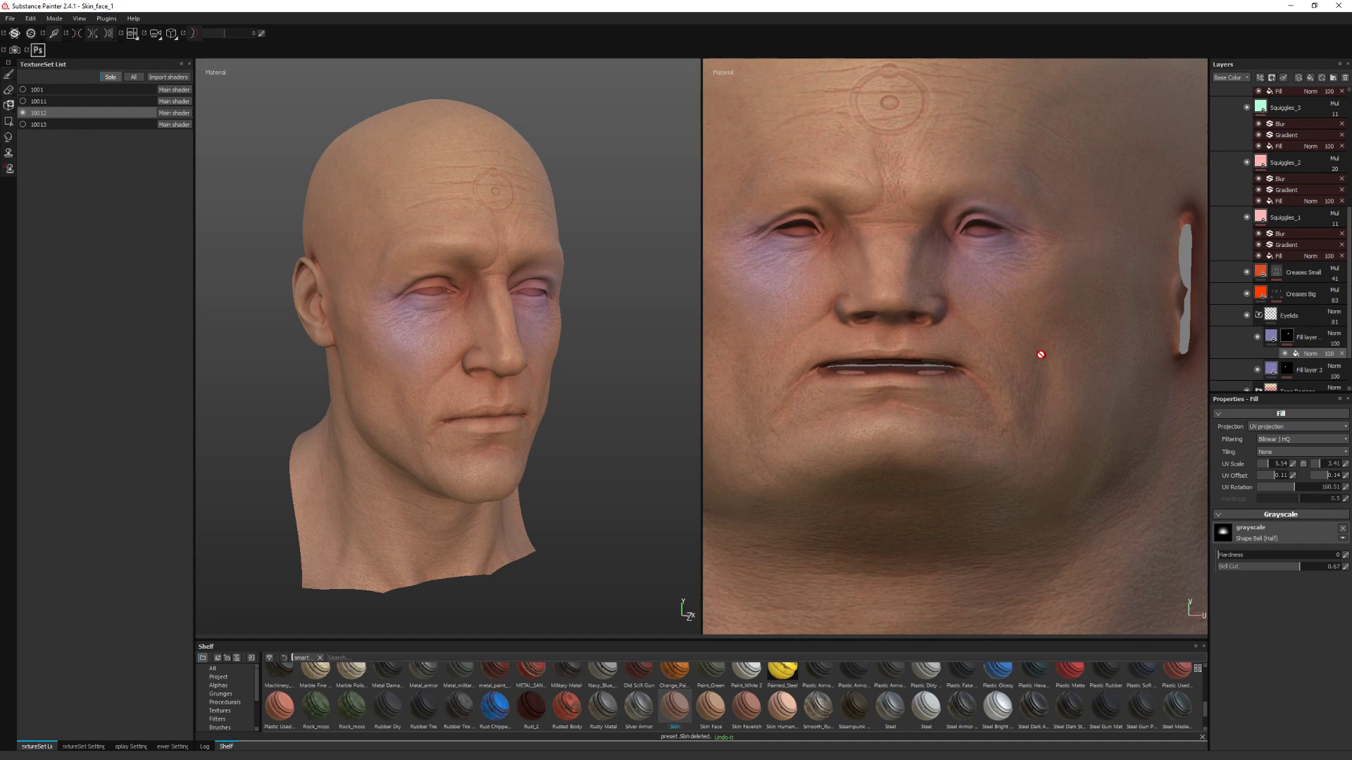
Delete the lower fill layer, Fill layer 3, from the Eyelids group
alt+right_drag(1041, 355, 848, 184)
alt+middle_drag(848, 183, 857, 208)
alt+right_drag(857, 209, 915, 261)
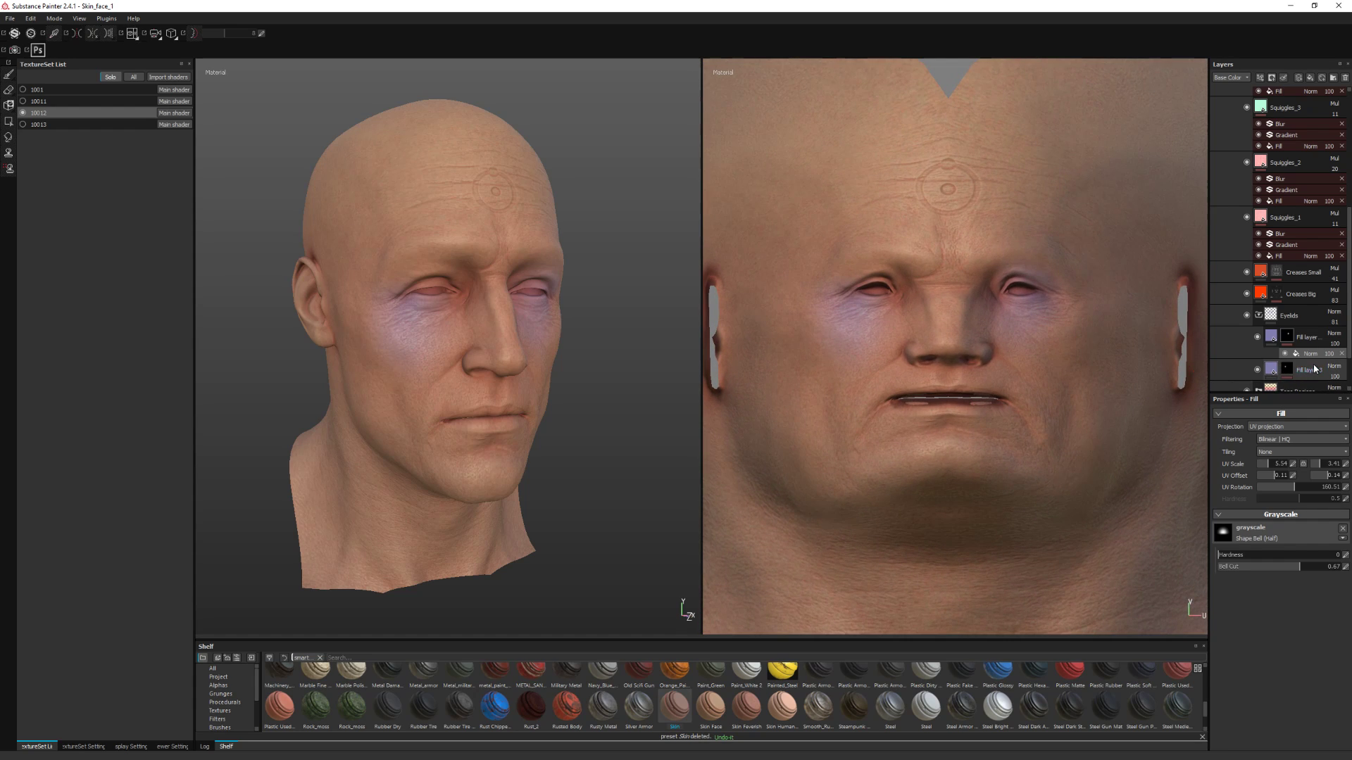
scroll(1311, 371, down, 1)
click(1310, 343)
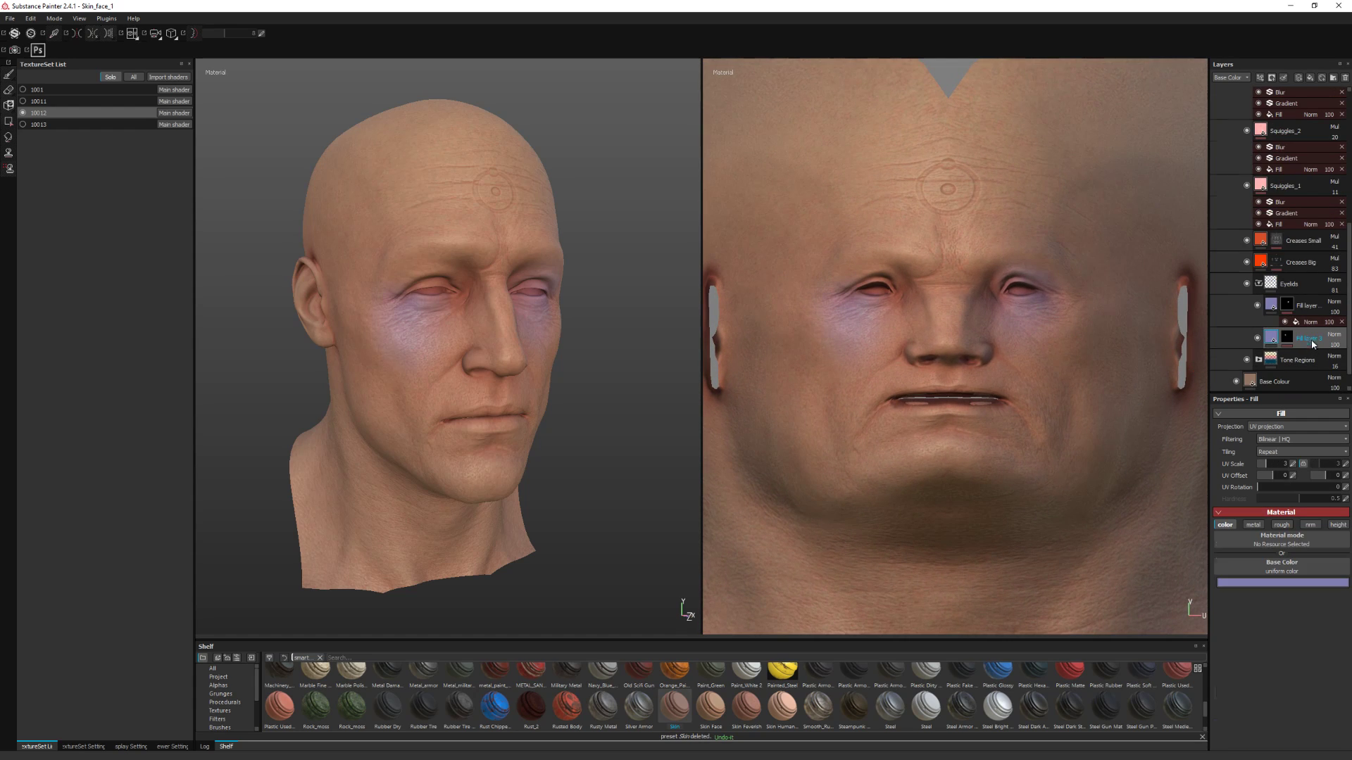
key(Delete)
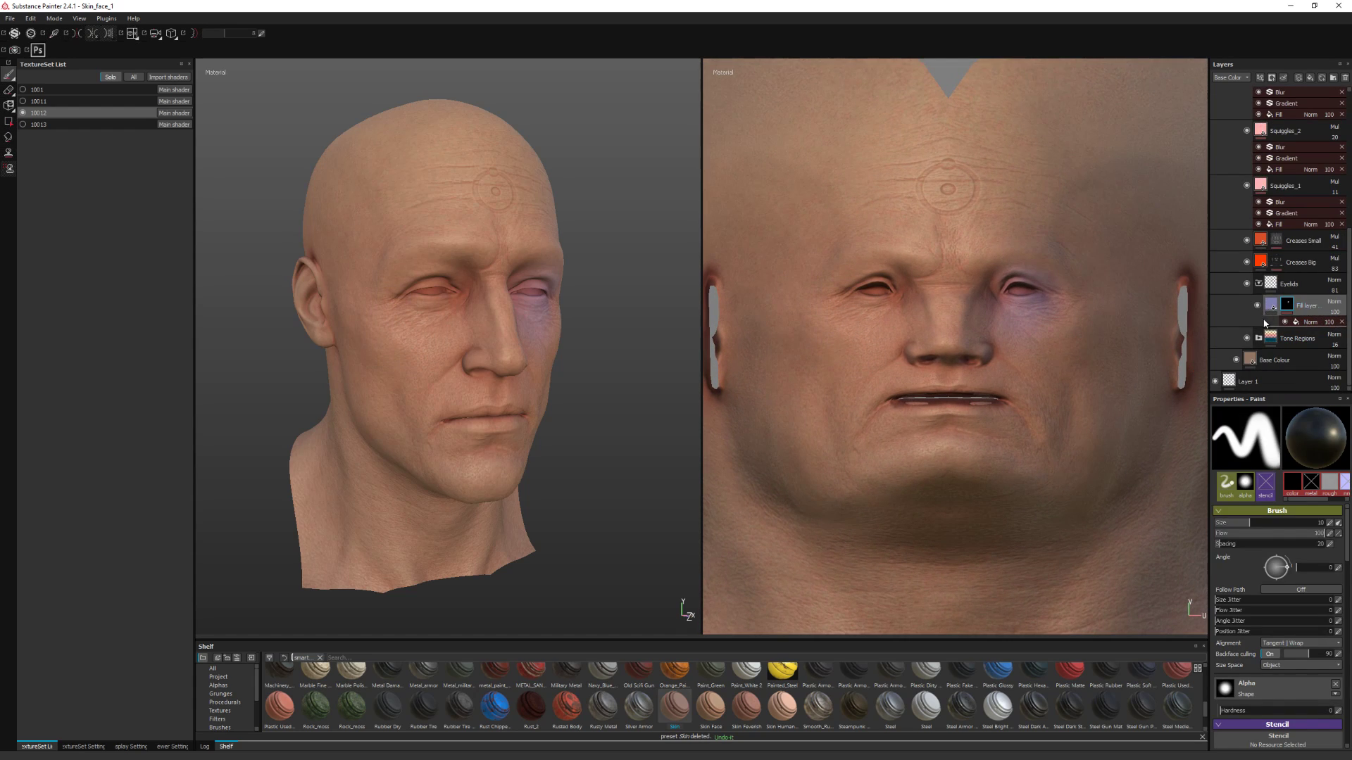
Duplicate the remaining eyelid fill layer and set the copy's mask fill to a horizontal UV offset of -0.11
key(ctrl+z)
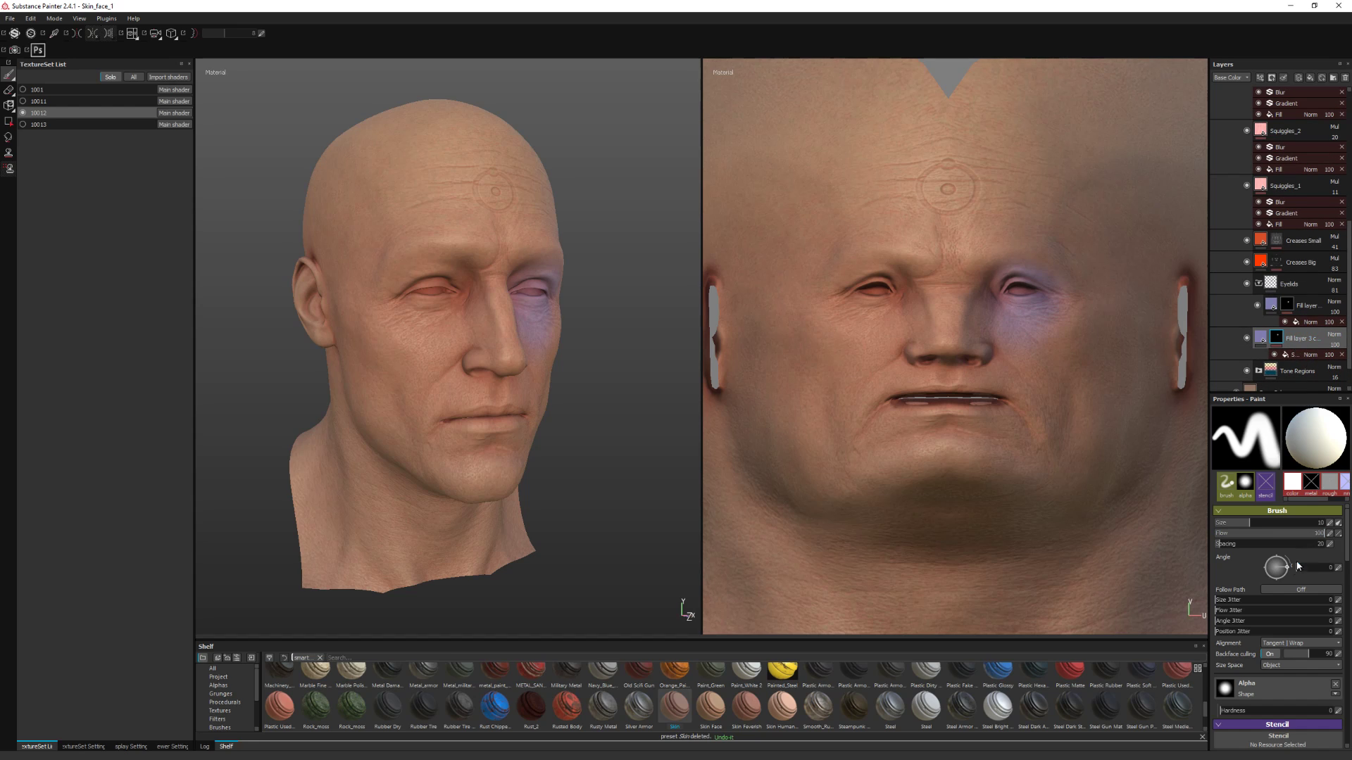
click(1286, 356)
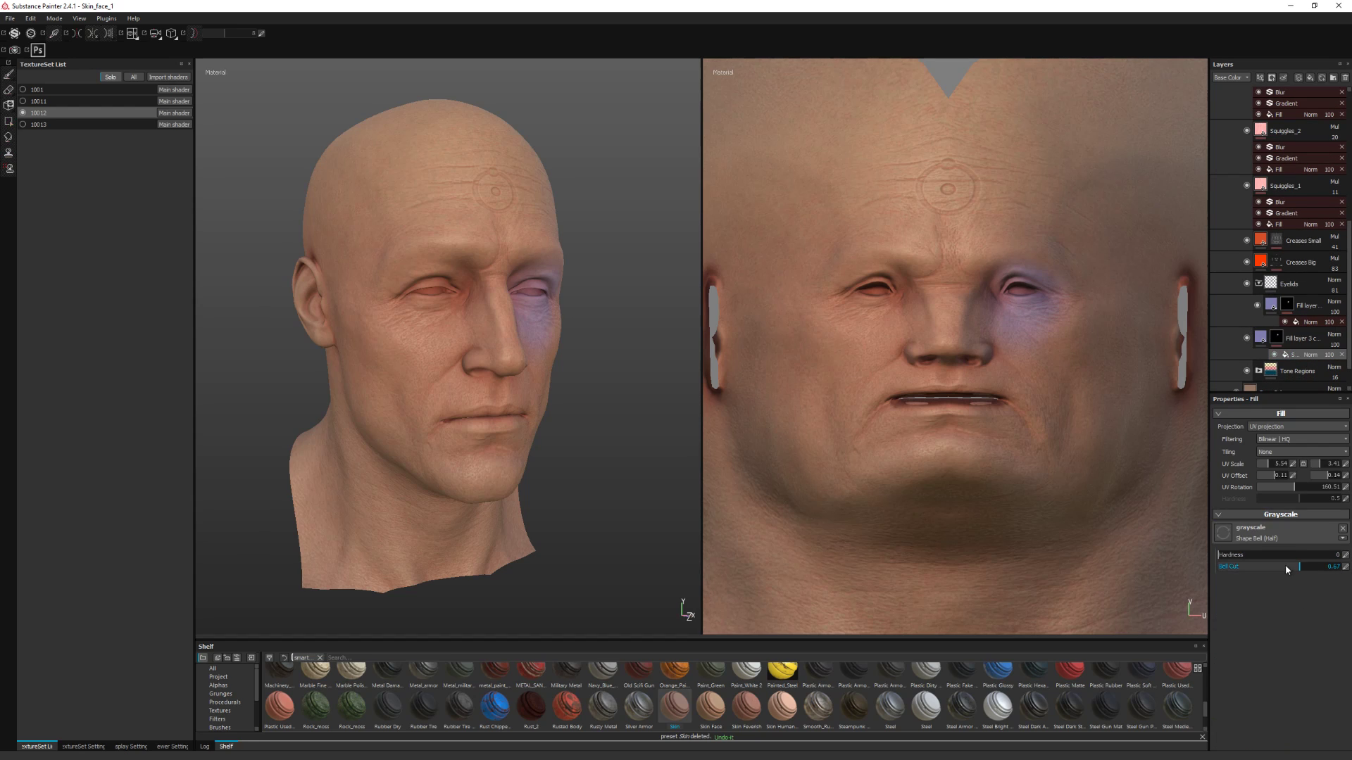
click(1274, 477)
drag(1277, 476, 1284, 480)
text(-)
key(Return)
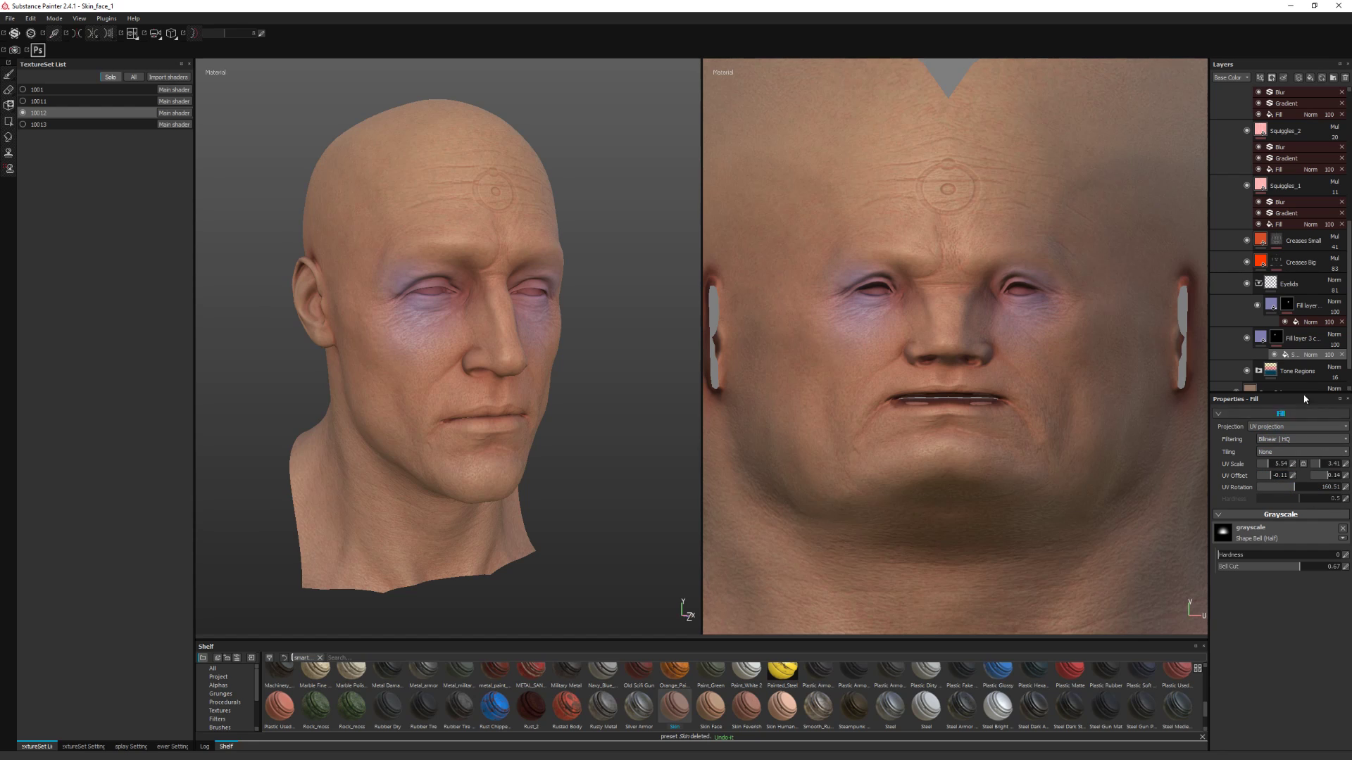
Preview the copied eyelid layer's mask, rotate its fill's UVs to about 201.8, and return to the material view
alt+click(1276, 338)
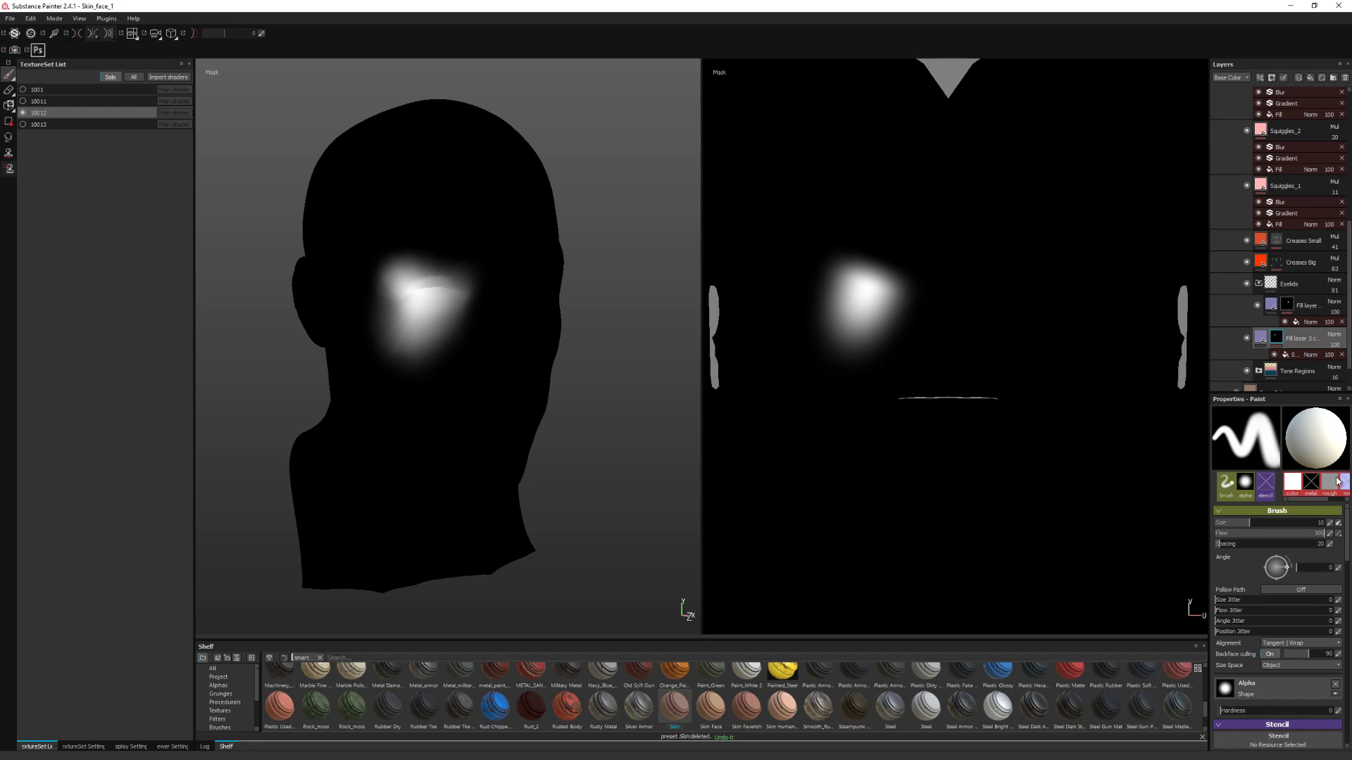
click(1290, 355)
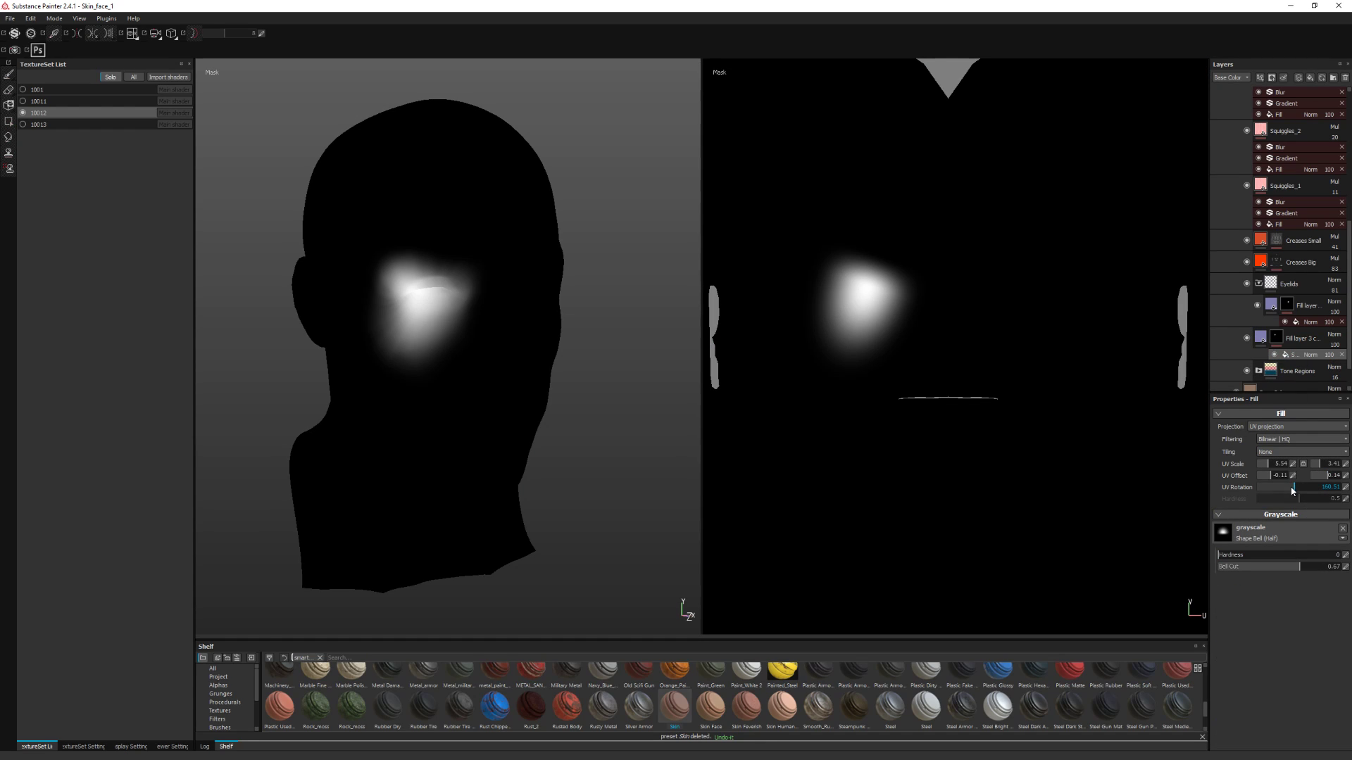
drag(1297, 490, 1304, 493)
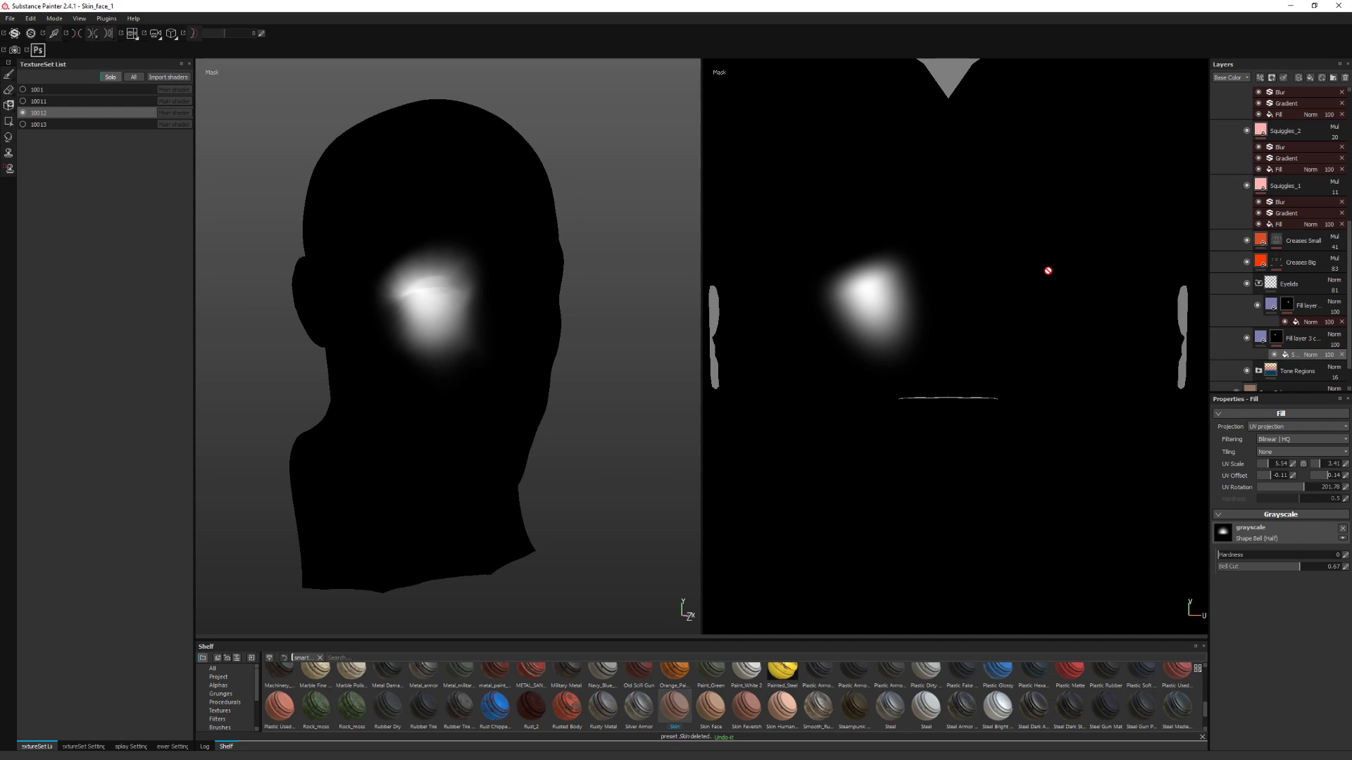
key(m)
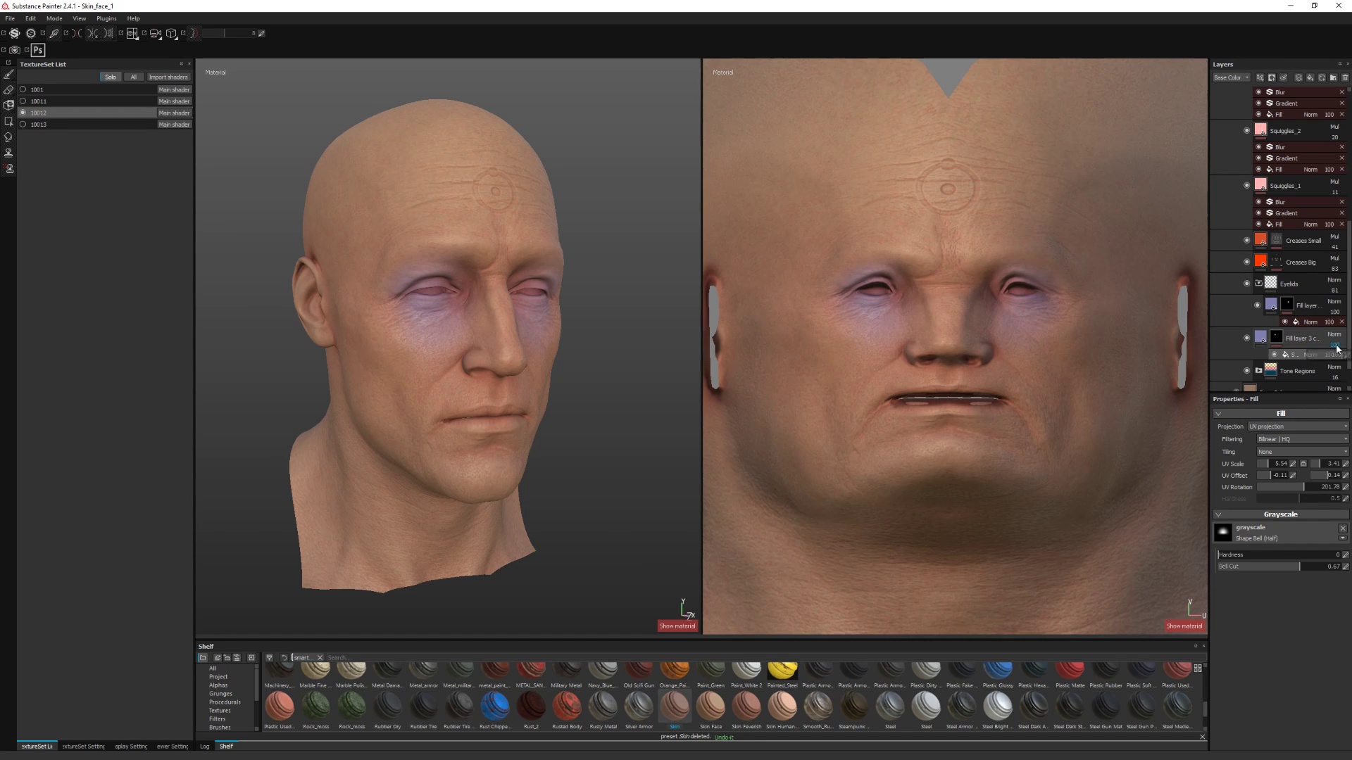
Try lowering the copied eyelid layer's opacity to about 20, and undo the change
drag(1337, 353, 1319, 358)
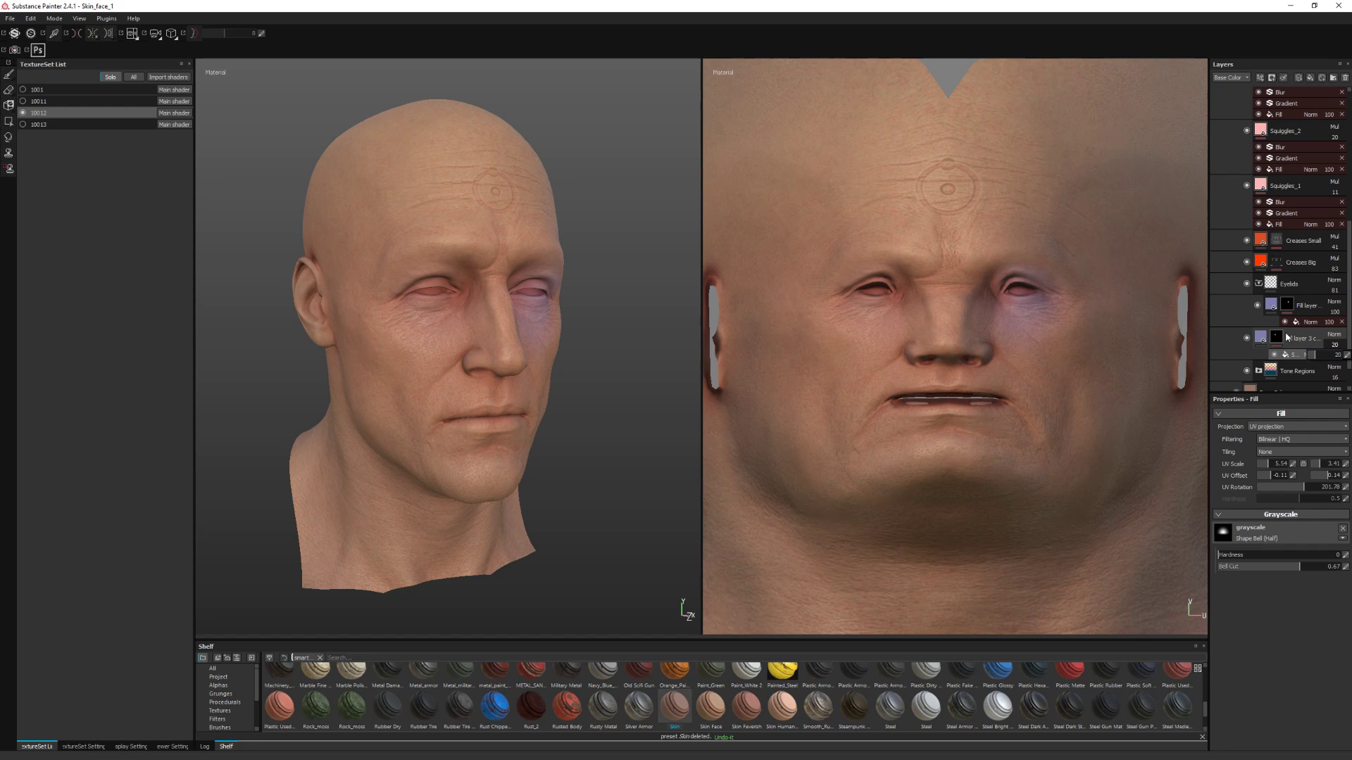
drag(1315, 358, 1343, 357)
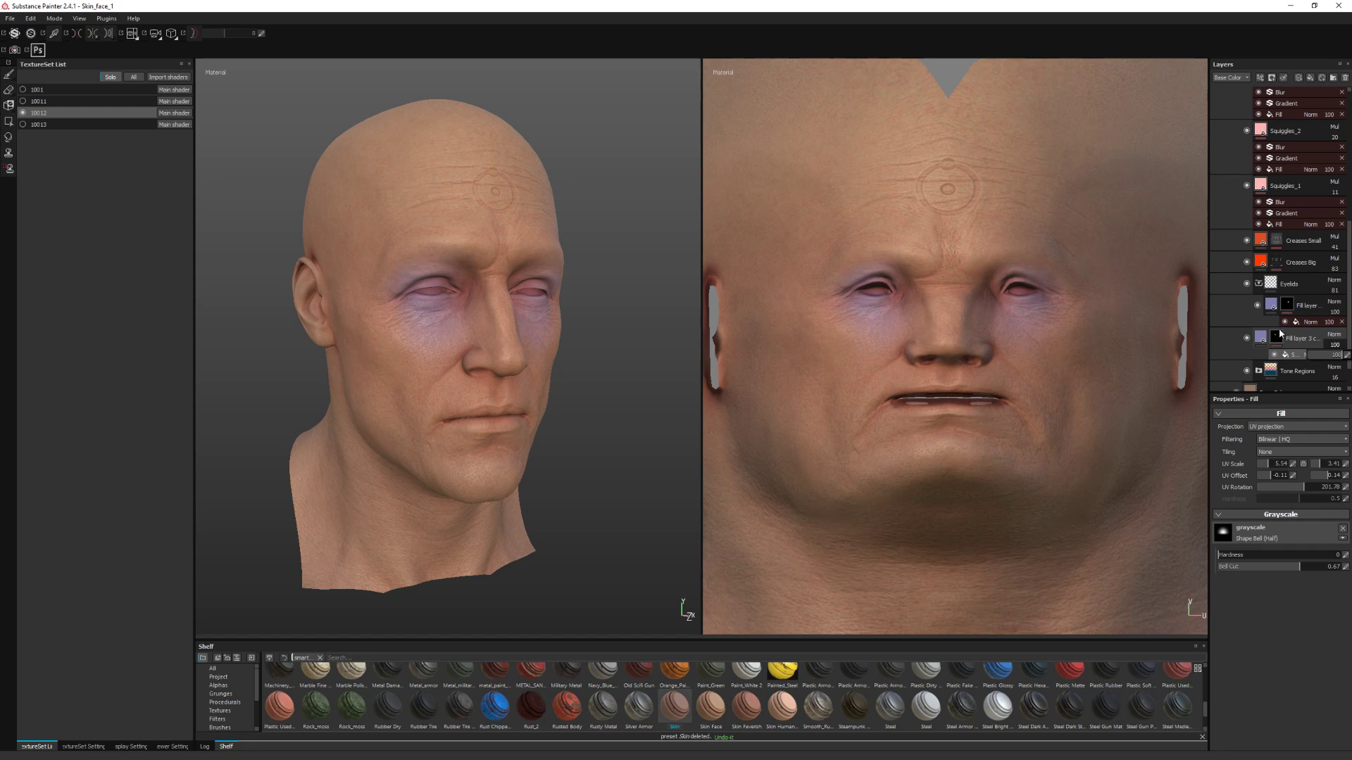
click(1259, 285)
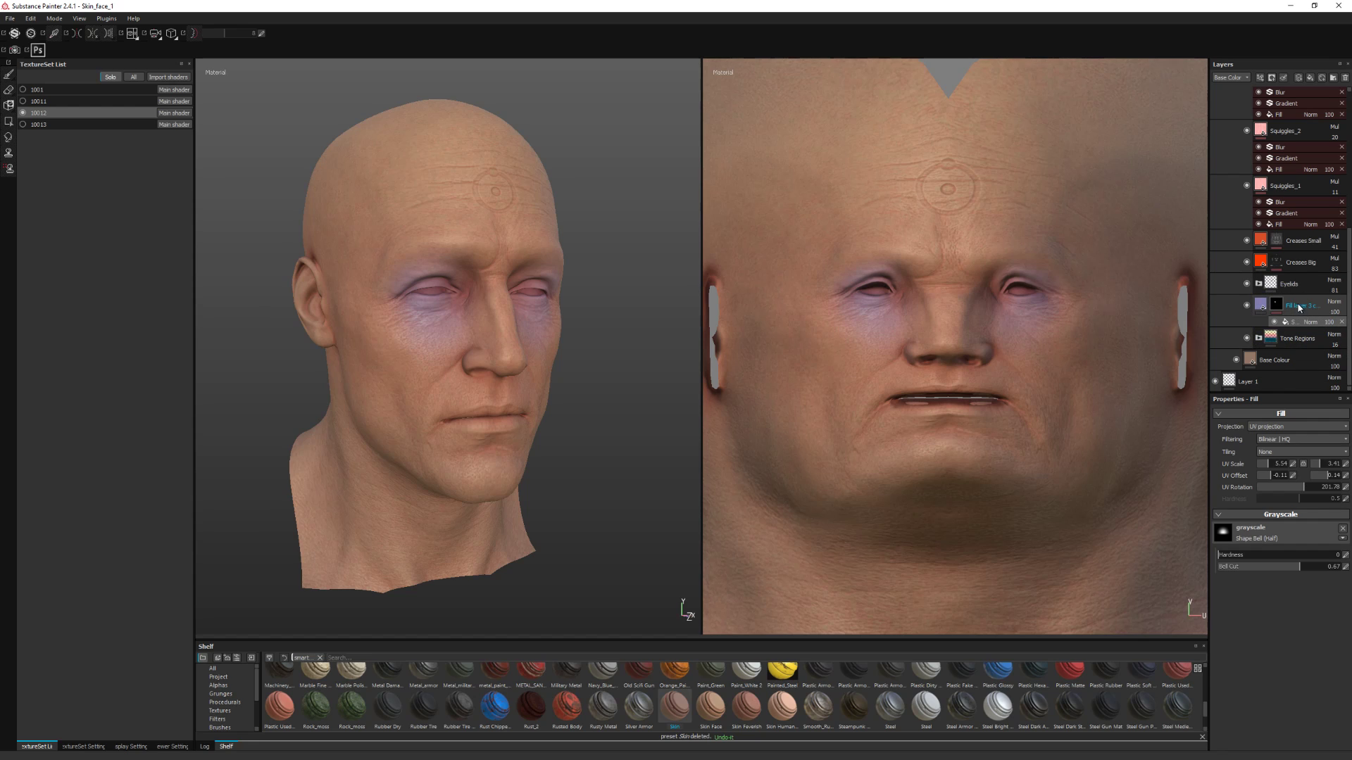
drag(1338, 323, 1310, 324)
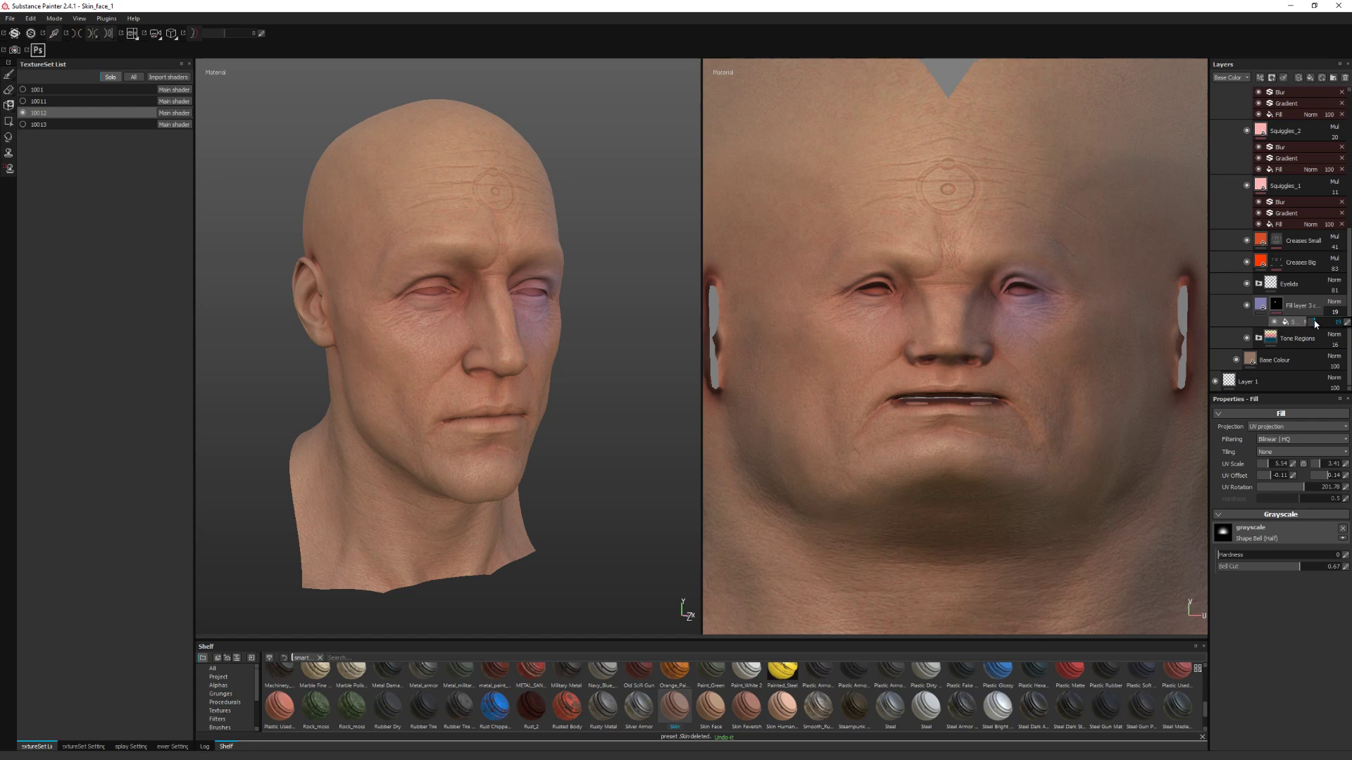
key(ctrl+z)
Move the copied fill layer into the Eyelids group and set the group's opacity to 28
drag(1294, 310, 1293, 290)
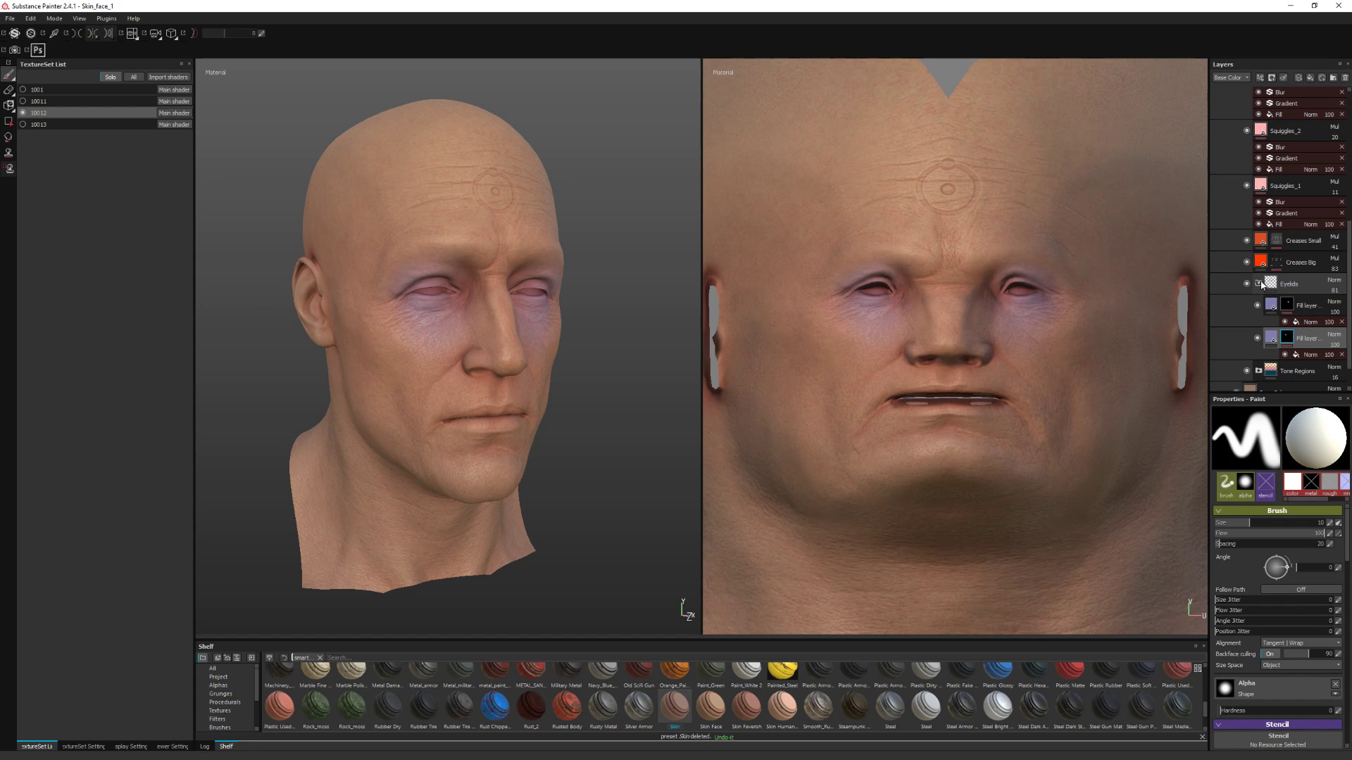
click(1259, 283)
click(1334, 322)
drag(1333, 332, 1313, 337)
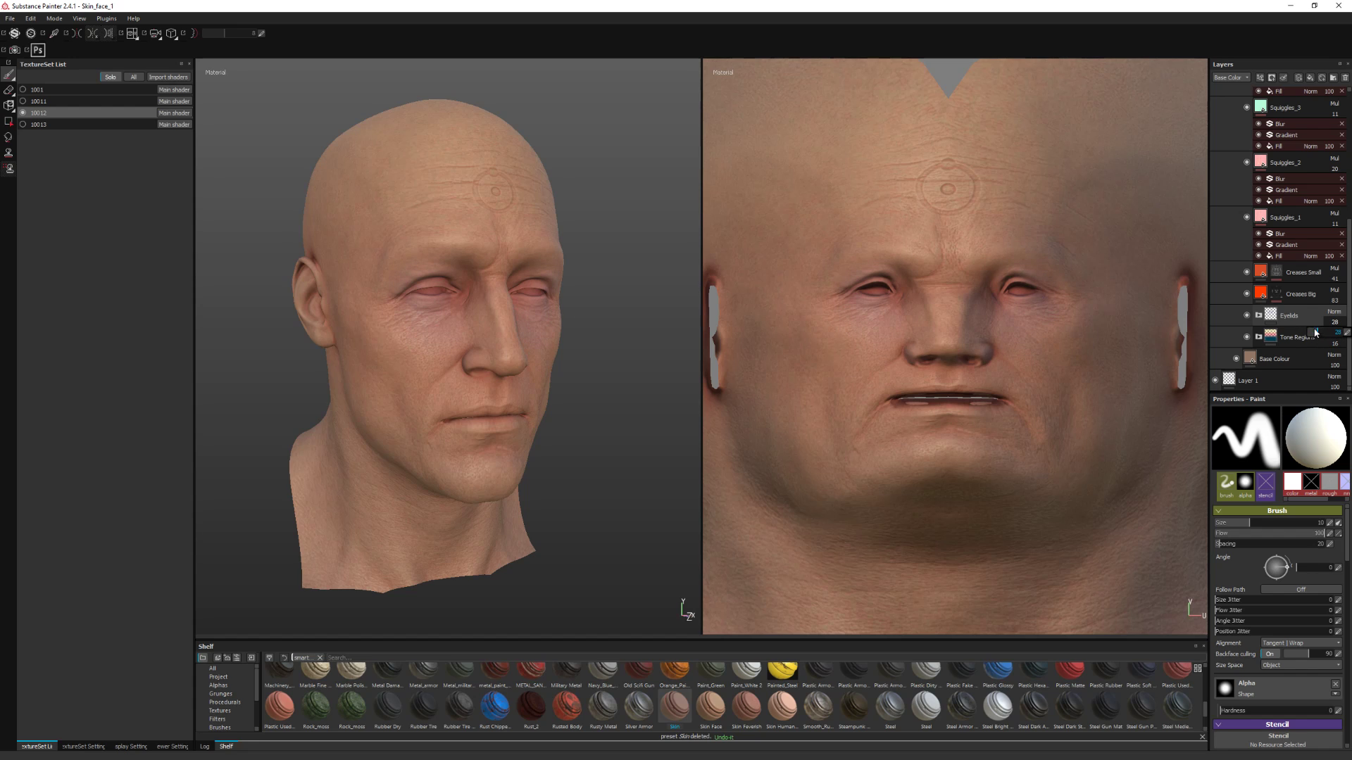
Inspect the Creases Big layer's mask and return to the material view
alt+click(1276, 294)
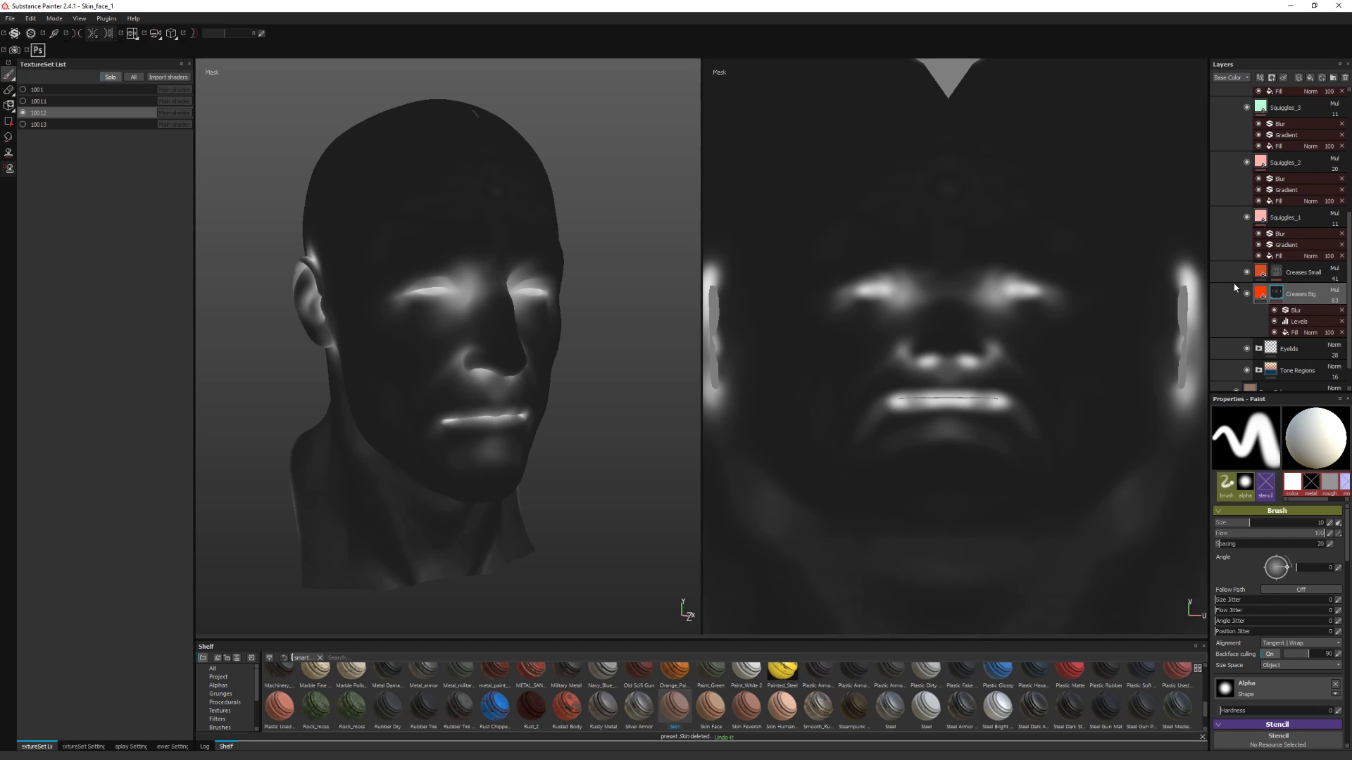
key(m)
scroll(1287, 328, up, 2)
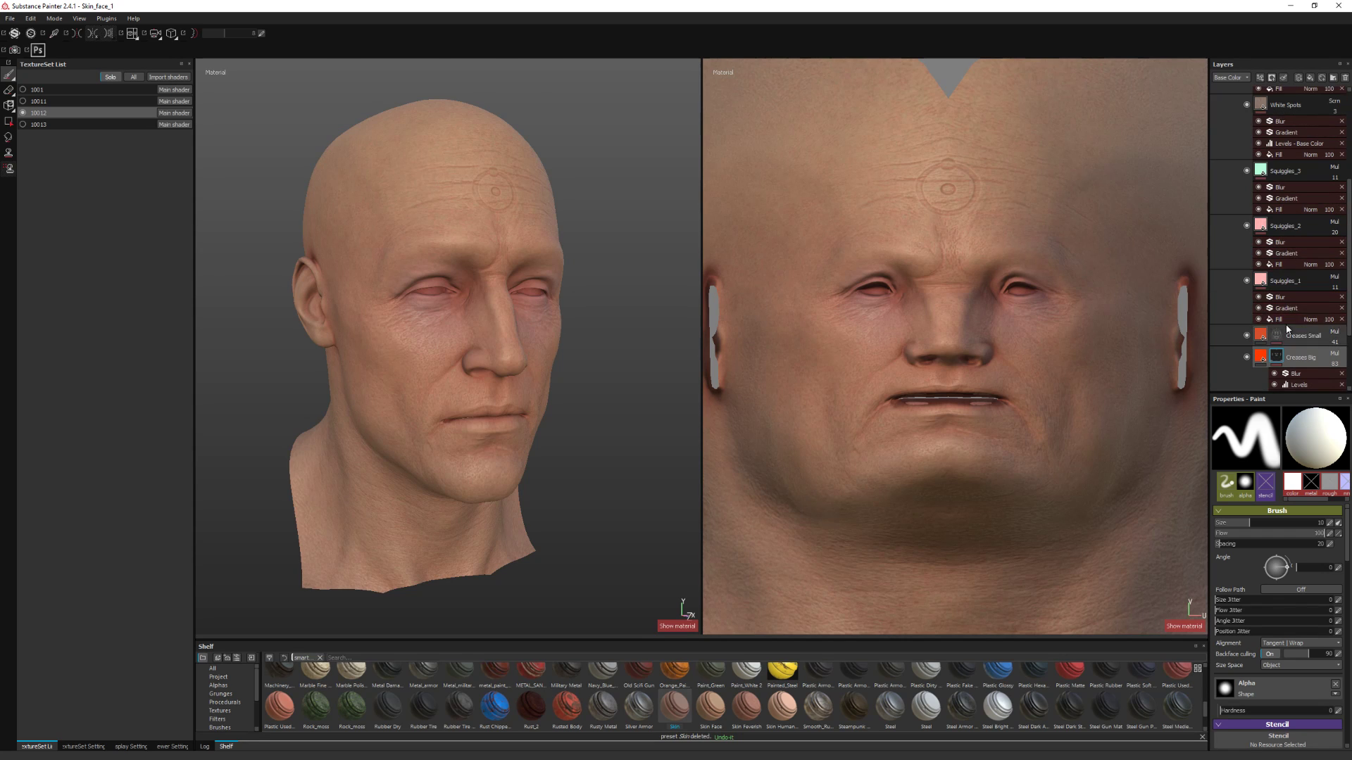
scroll(1278, 281, up, 3)
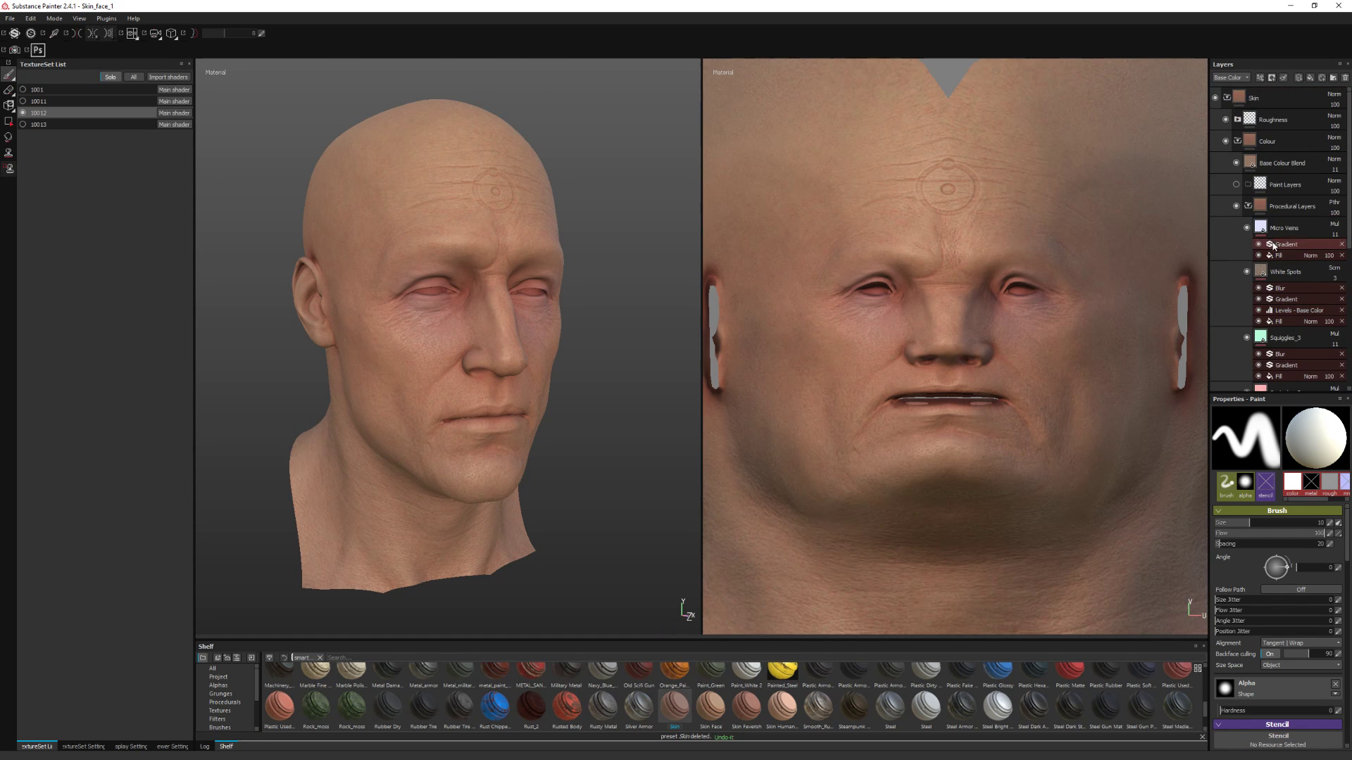
Expand the Roughness group, switch the layer stack to the Roughness channel, and set the T Zone group's opacity to 100
click(1248, 205)
click(1237, 119)
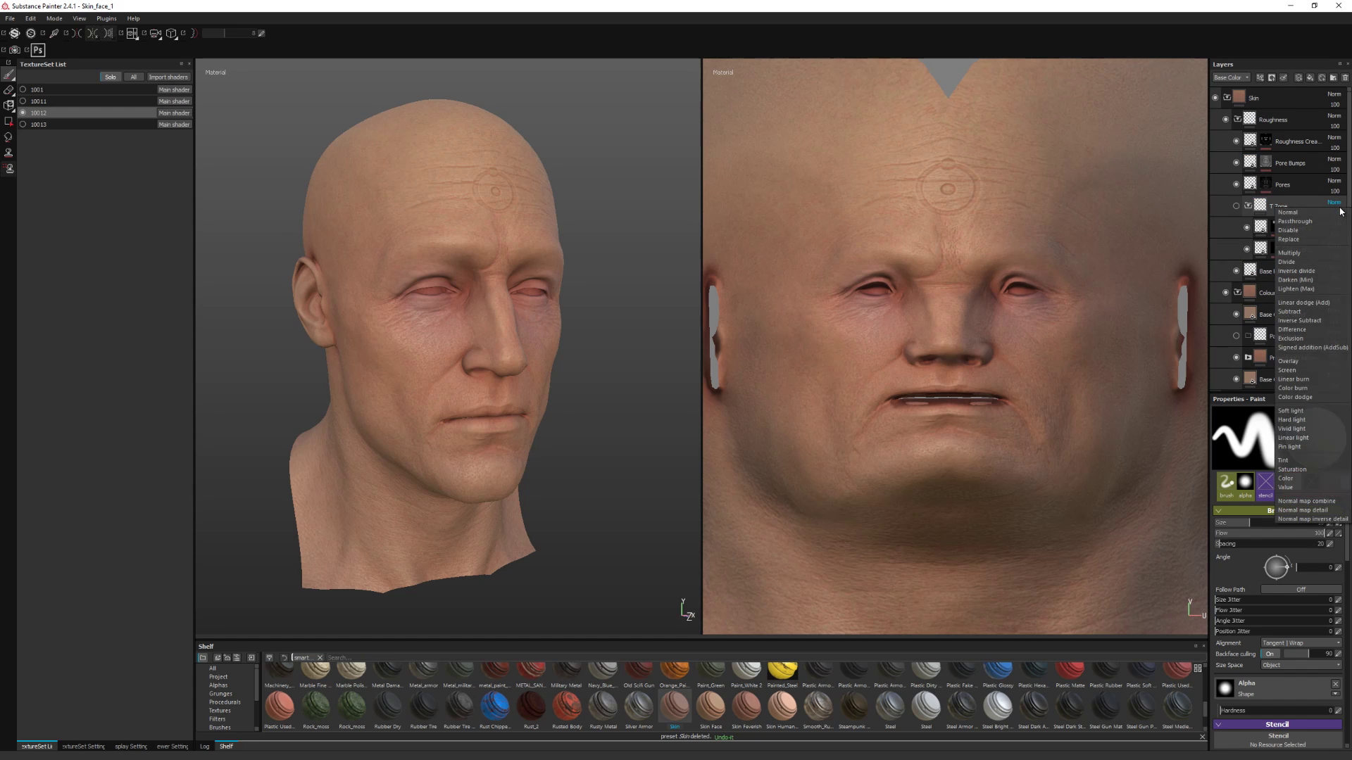
click(1231, 78)
click(1228, 100)
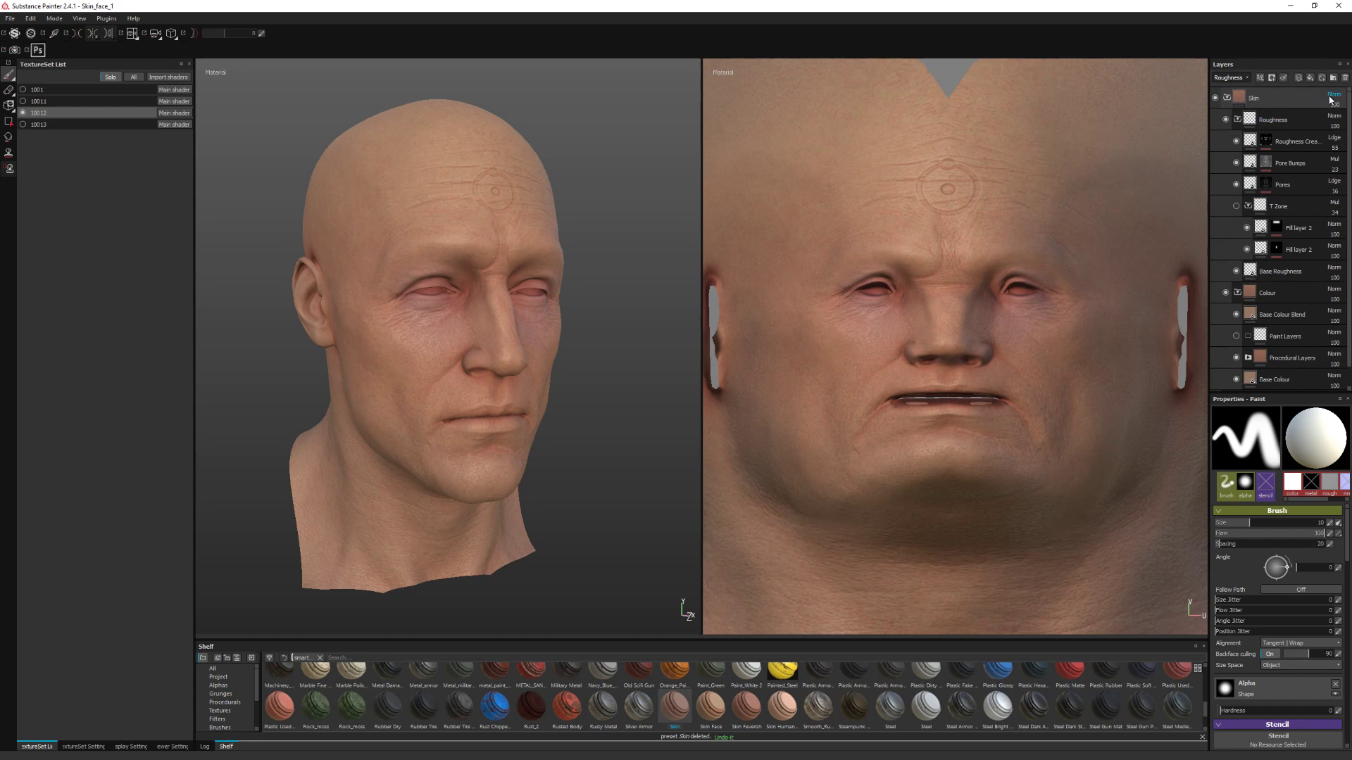
drag(1317, 227, 1341, 226)
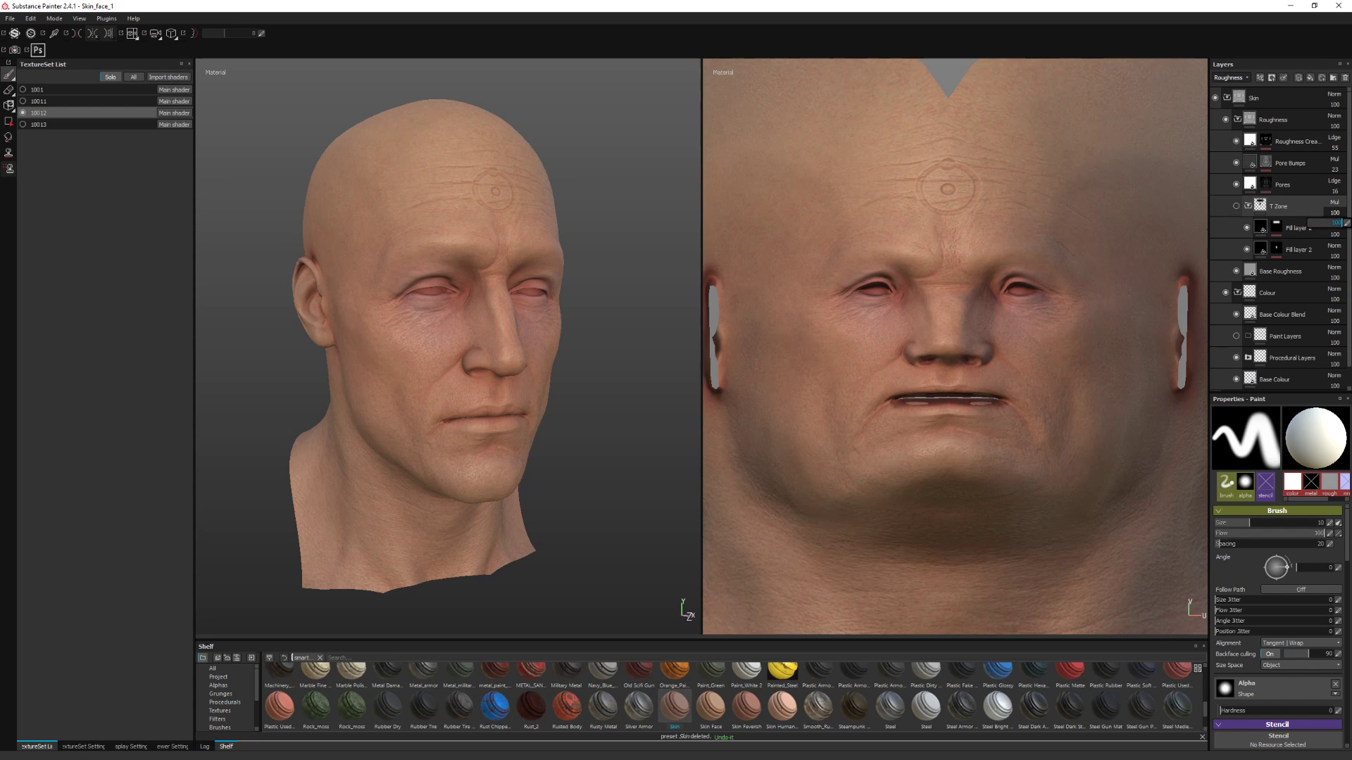
Fit the T Zone's forehead mask fill with a squeeze of 0.2, UV scale of 1.53 by 1.27, and vertical UV offset of 0.25
click(1276, 228)
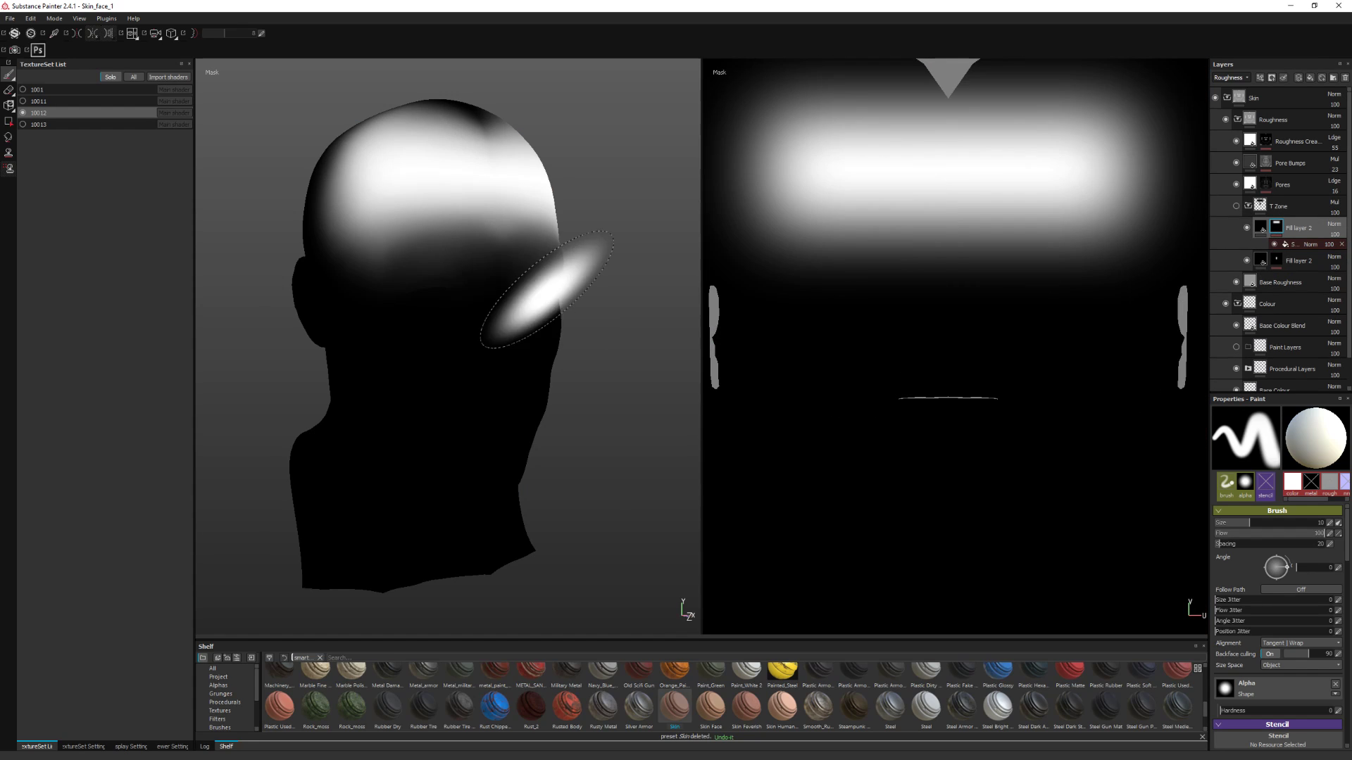
scroll(581, 284, up, 2)
click(1304, 244)
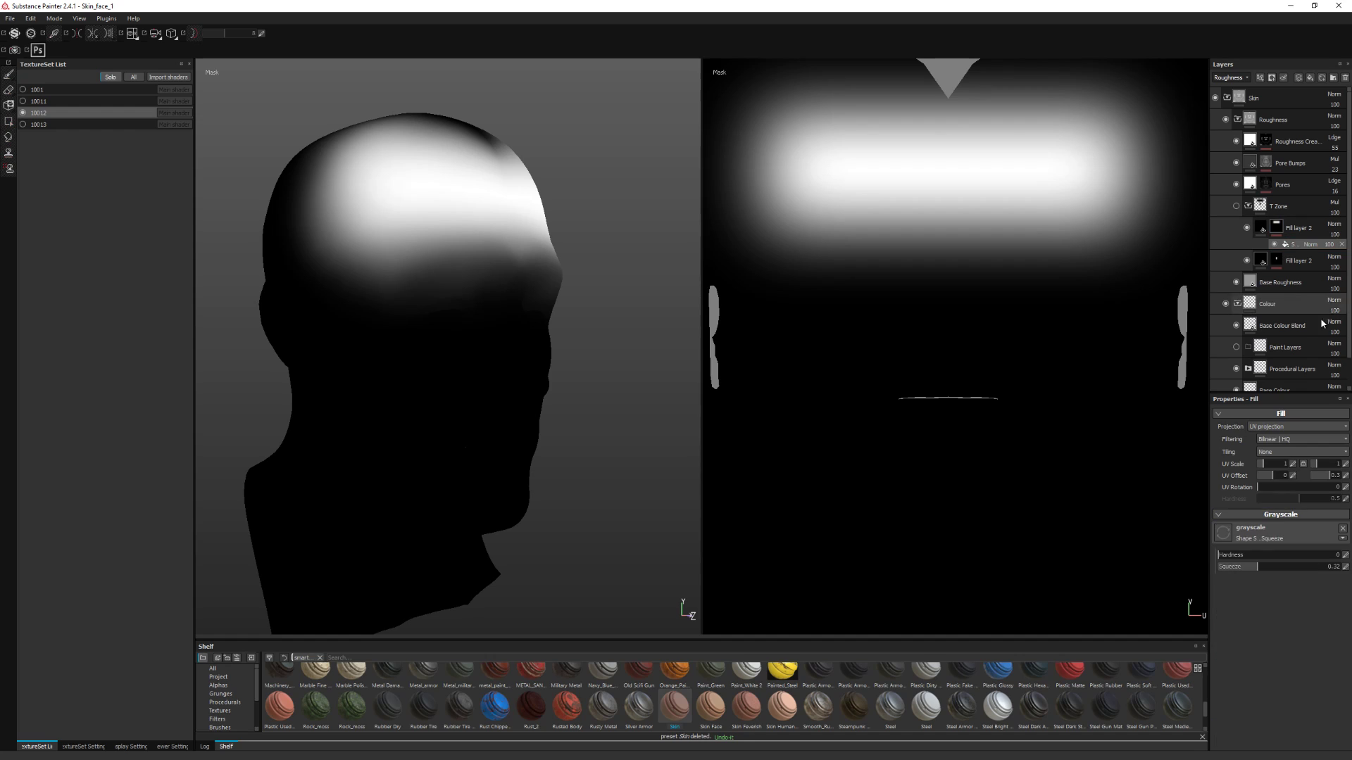
mouse_move(1259, 566)
mouse_down()
mouse_move(1222, 566)
mouse_move(1243, 564)
mouse_up()
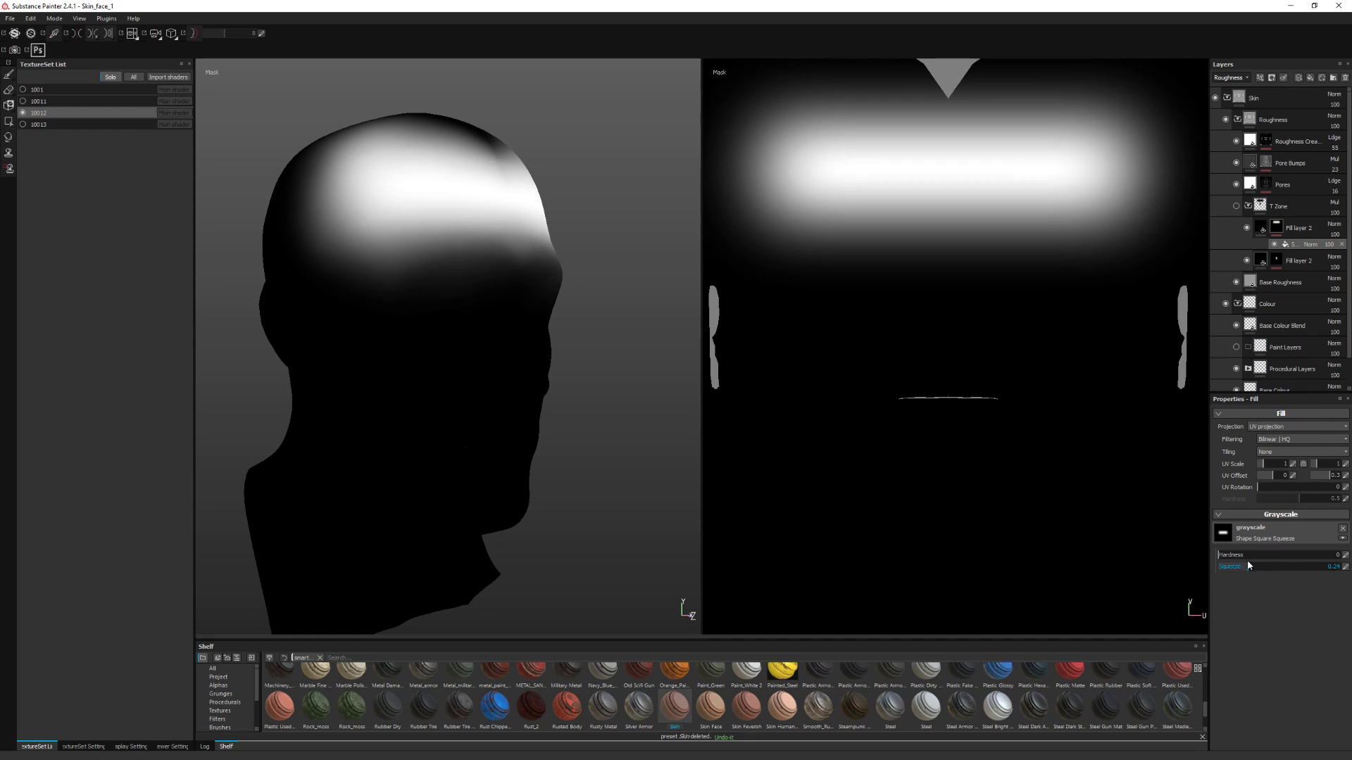
drag(1265, 466, 1319, 467)
click(1327, 476)
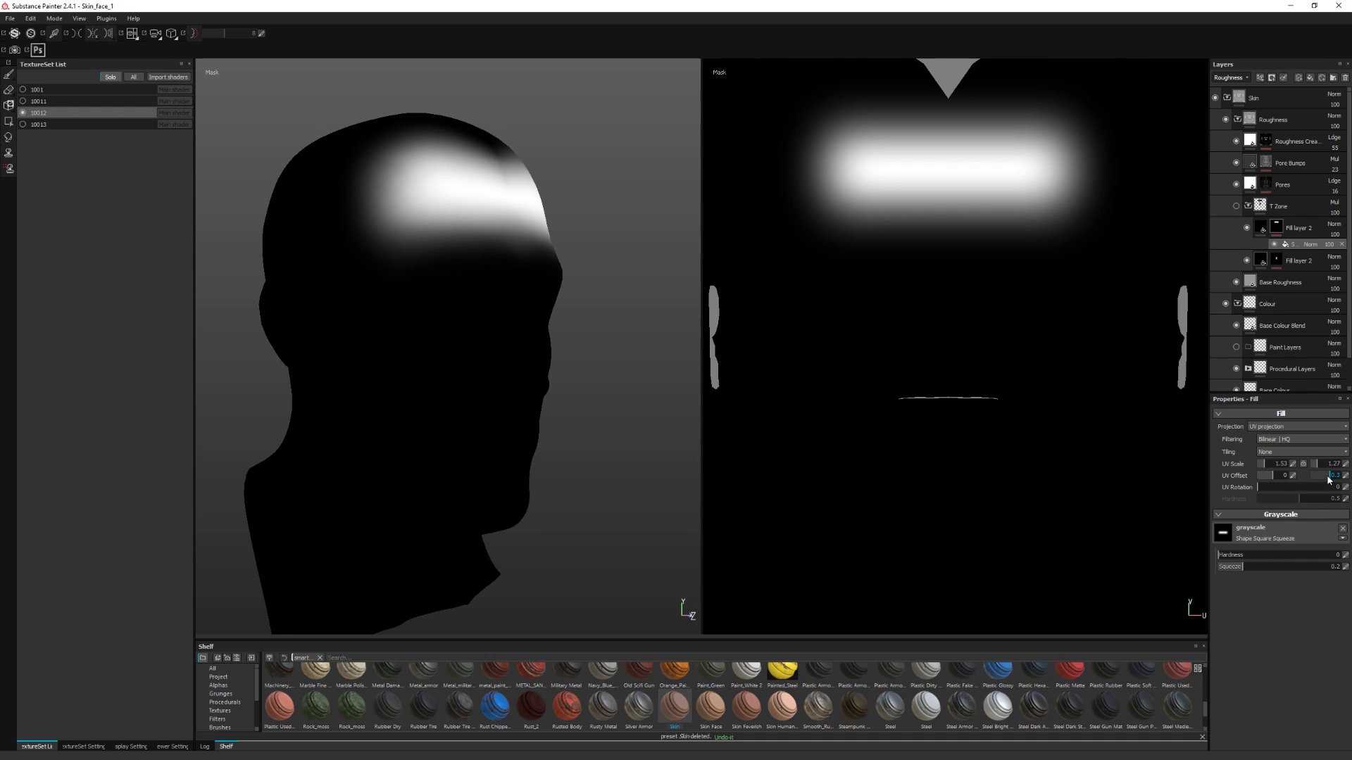
text(0.25)
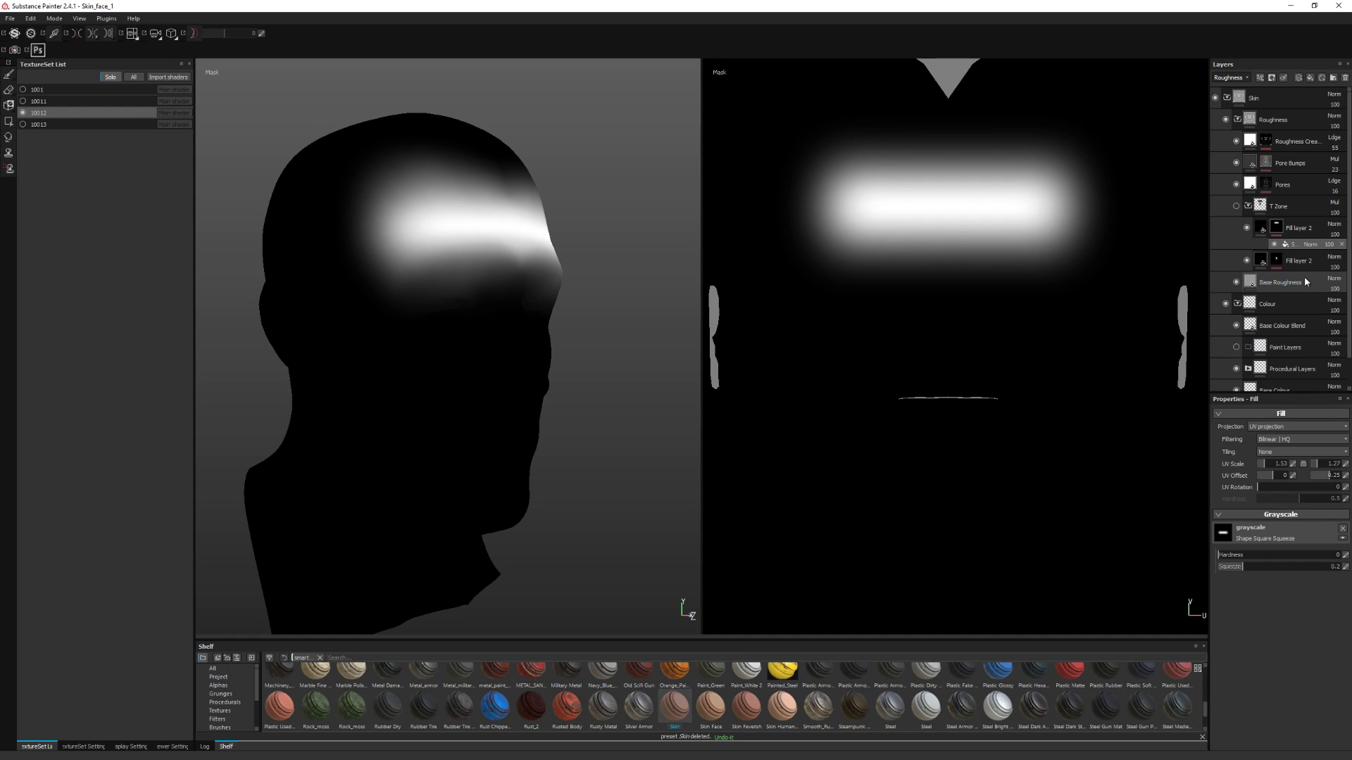
Fit the lower T Zone layer's mask fill to the nose with a UV scale of 4.04 by 1.27 and vertical UV offset of 0.1
click(1276, 260)
click(1277, 261)
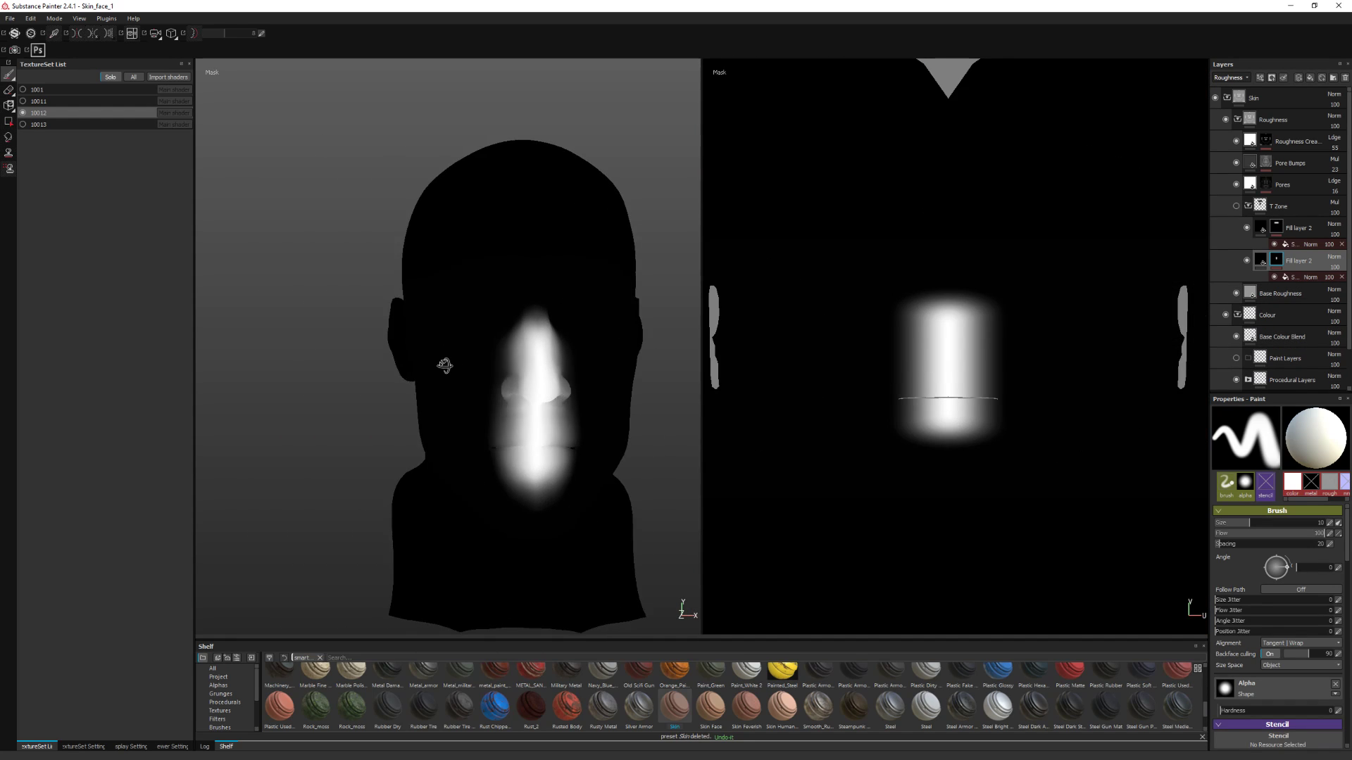
mouse_move(444, 365)
alt+mouse_down()
mouse_move(552, 437)
mouse_move(577, 437)
alt+mouse_up()
click(1290, 276)
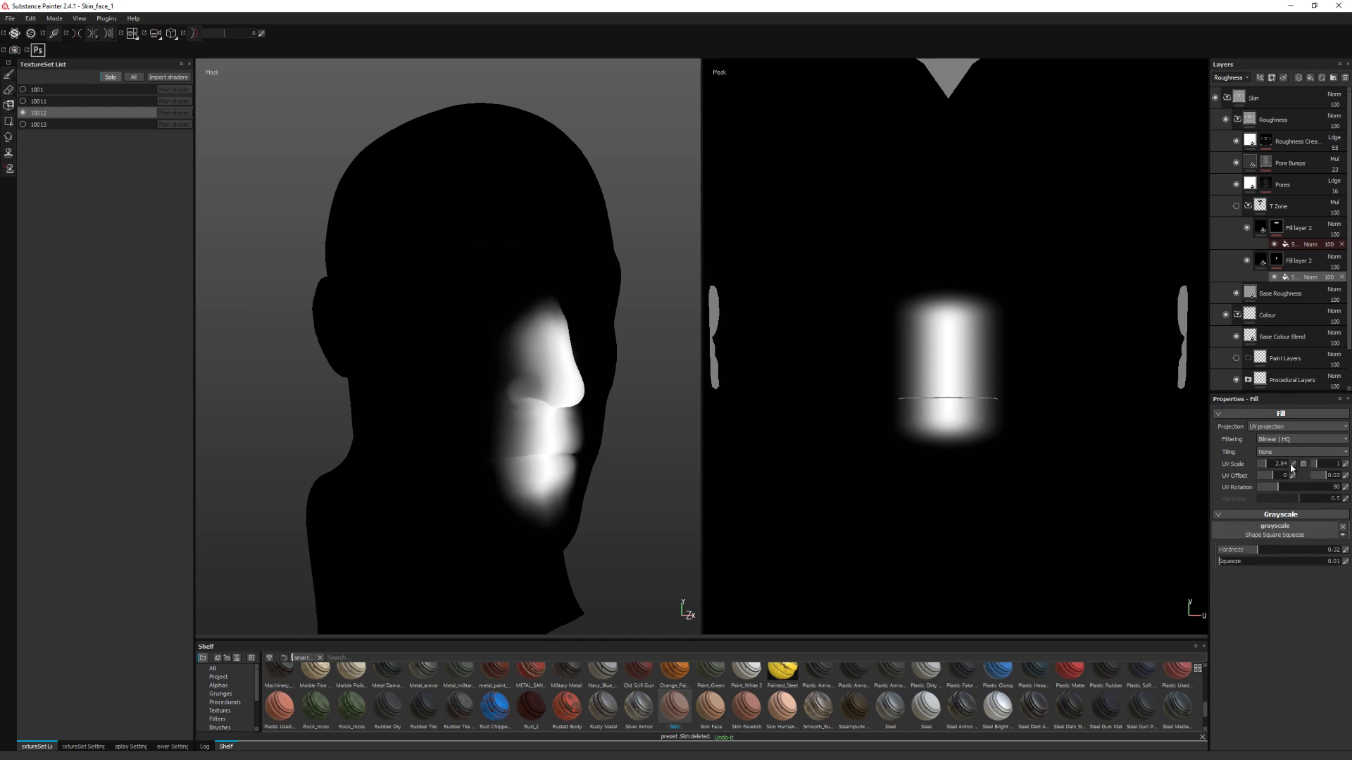
drag(1266, 463, 1328, 478)
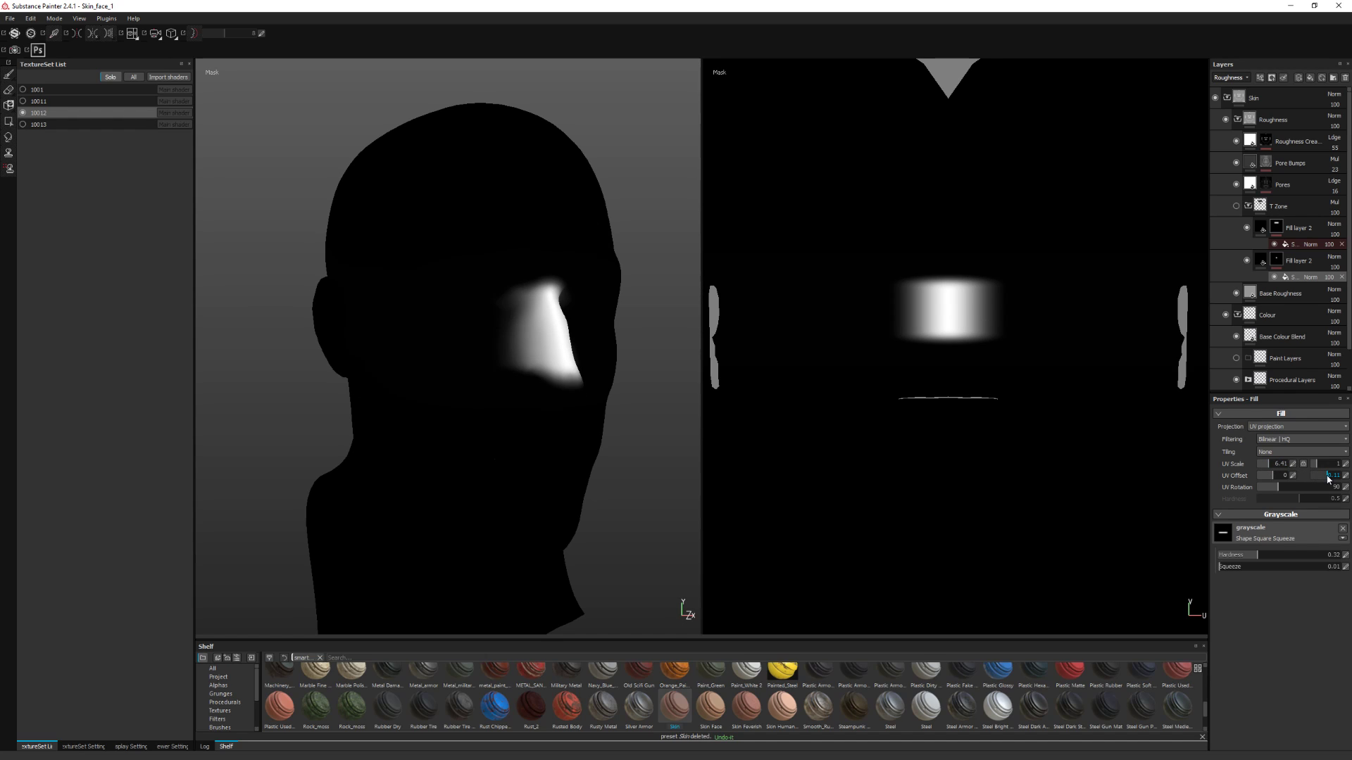
click(1267, 466)
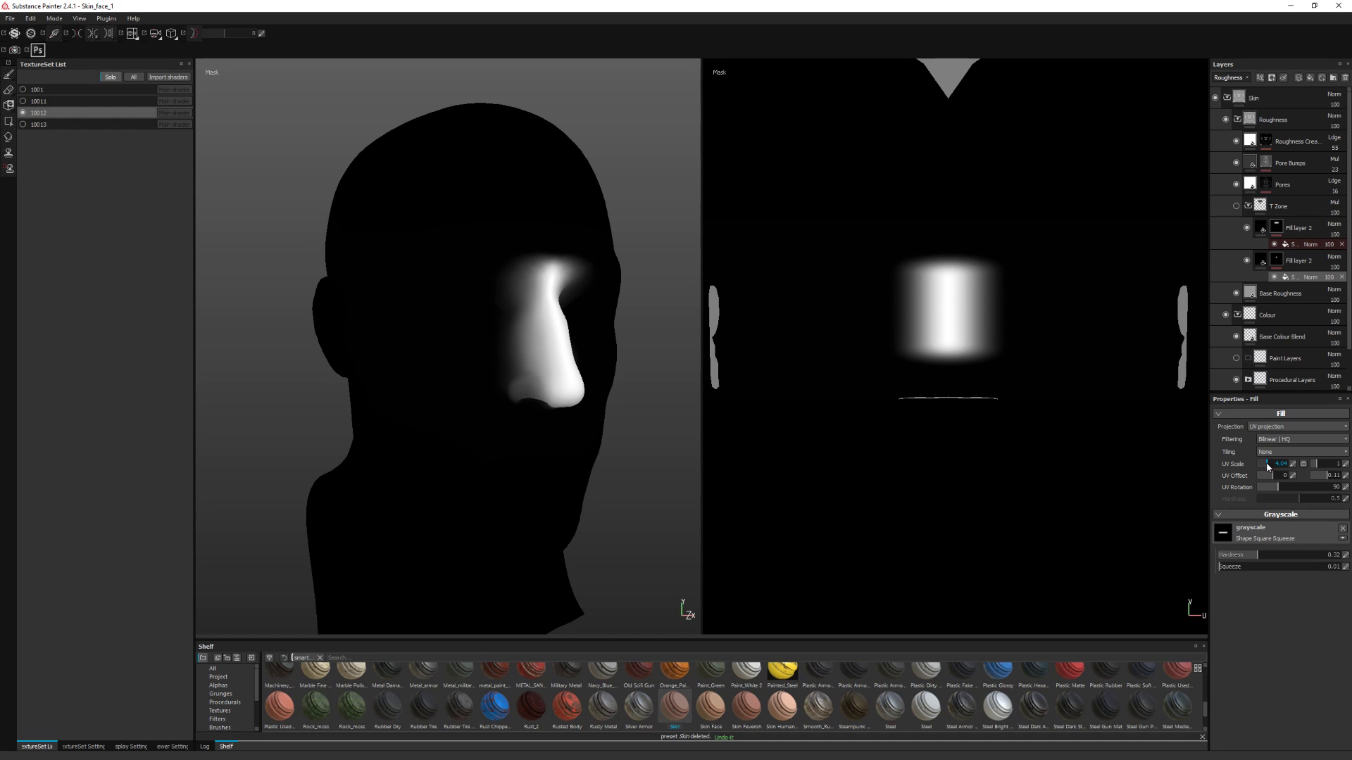
drag(1328, 478, 1328, 480)
click(1332, 480)
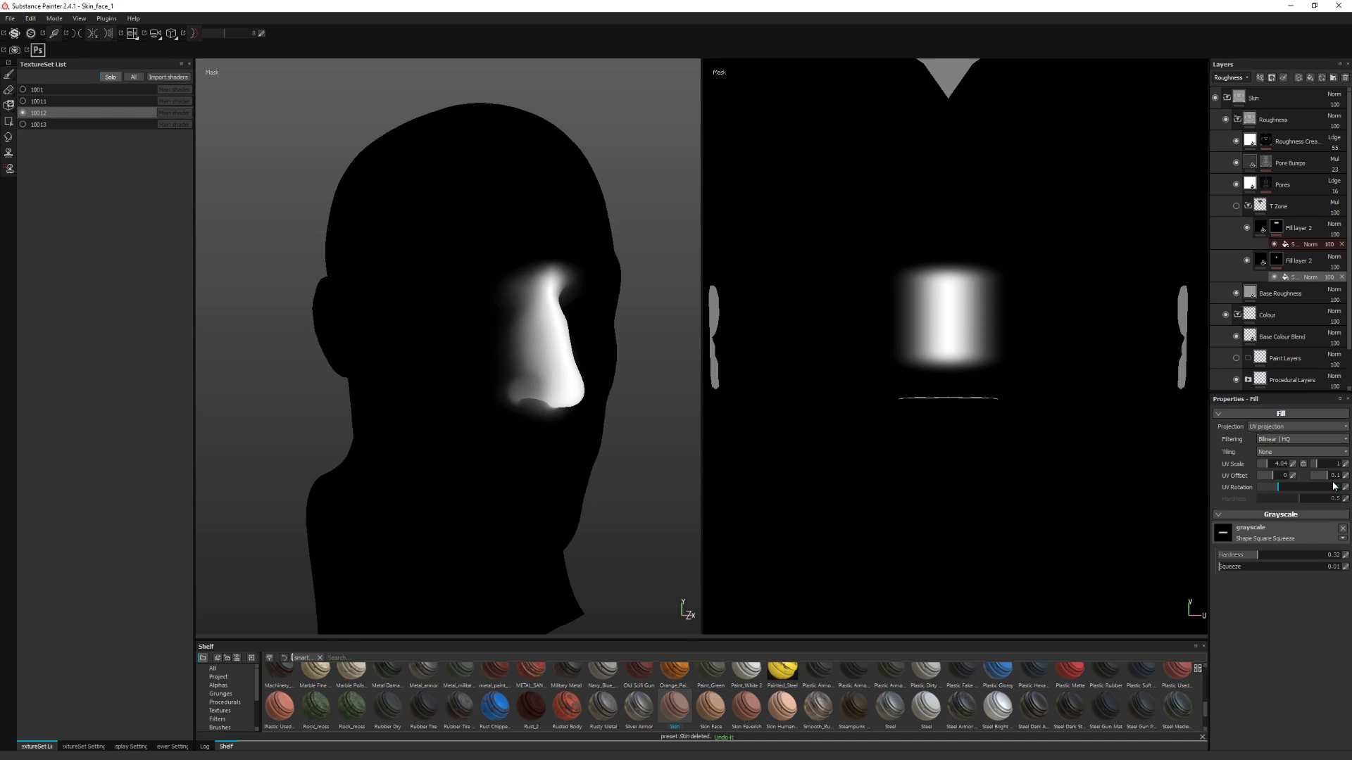
alt+drag(666, 443, 594, 441)
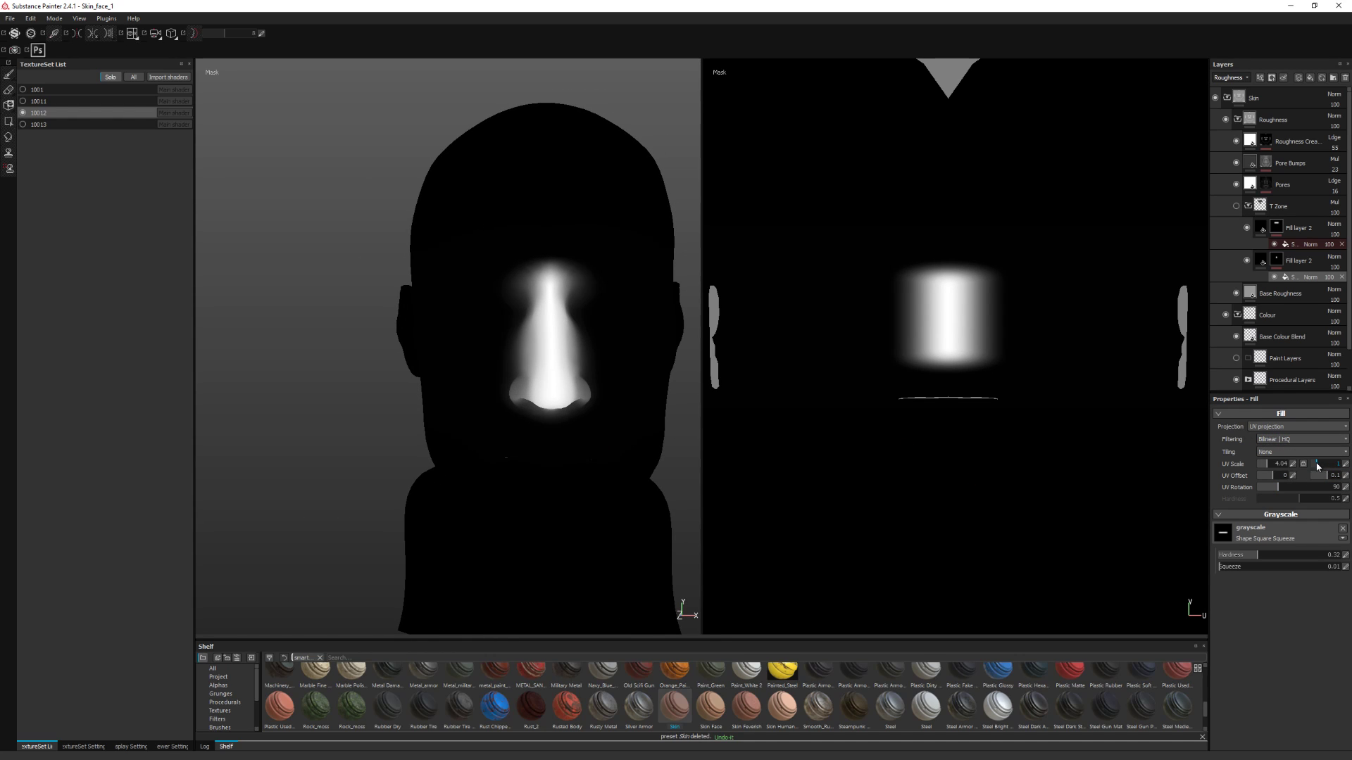
drag(1316, 466, 1317, 468)
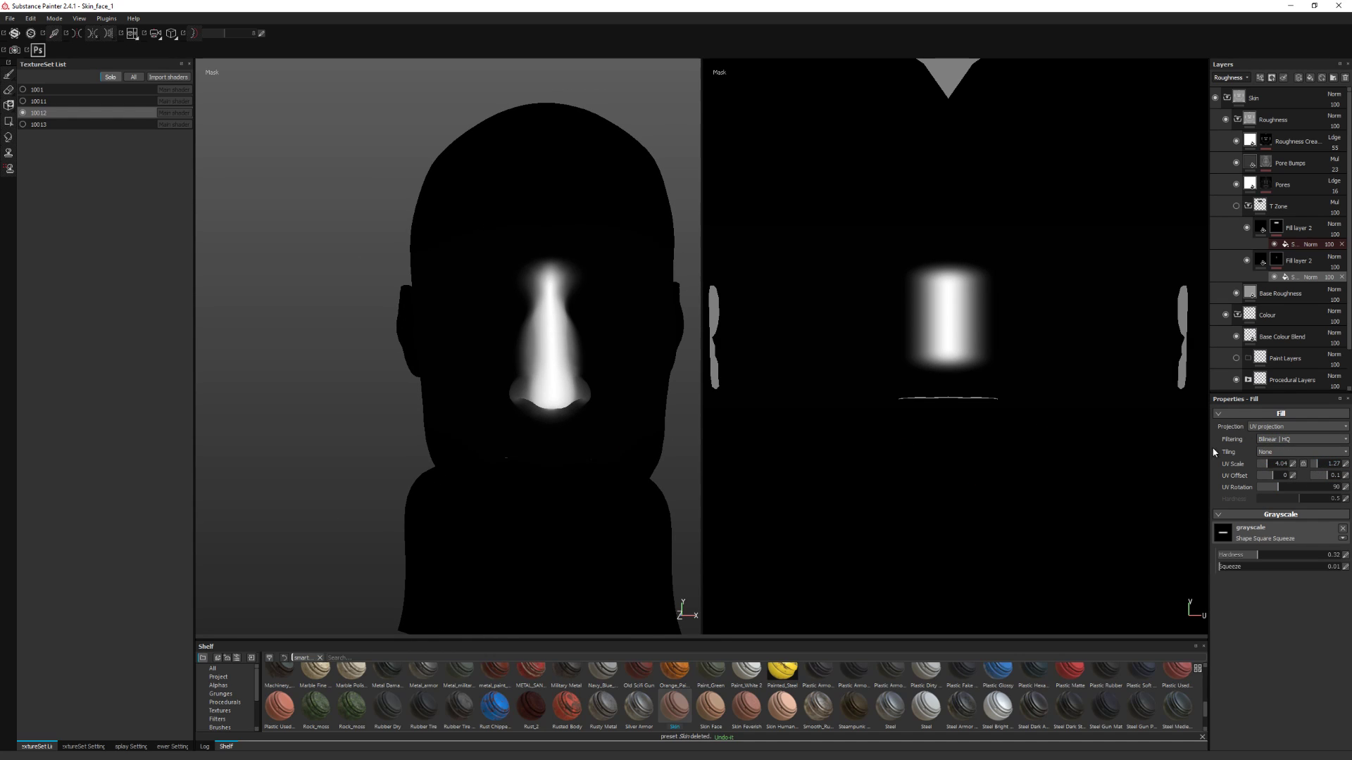
Return to the material view and examine the skin on the head from several angles and across the UV layout
alt+drag(461, 376, 514, 368)
key(m)
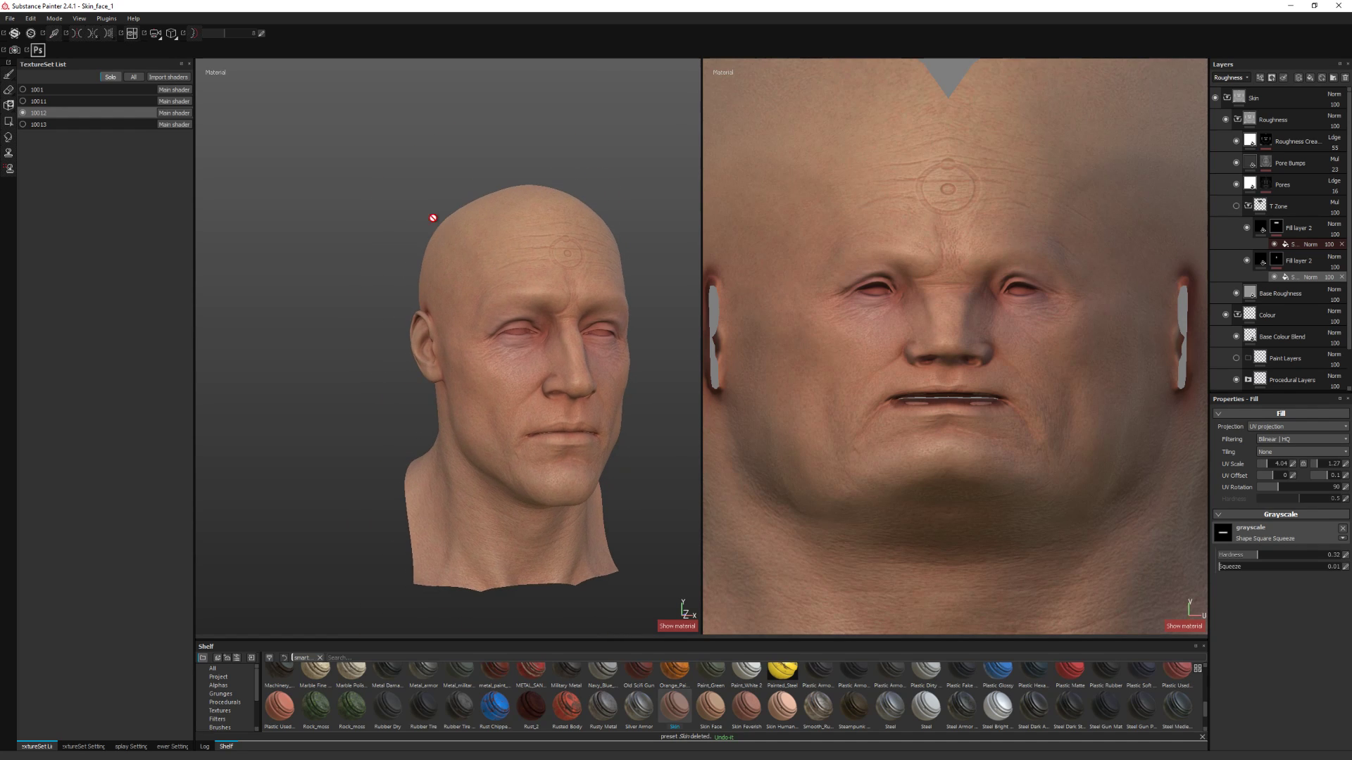
alt+drag(433, 217, 497, 377)
alt+right_drag(497, 377, 475, 375)
alt+drag(476, 374, 508, 380)
alt+middle_drag(855, 392, 993, 395)
alt+right_drag(992, 395, 953, 317)
alt+middle_drag(953, 317, 880, 189)
alt+drag(432, 401, 479, 398)
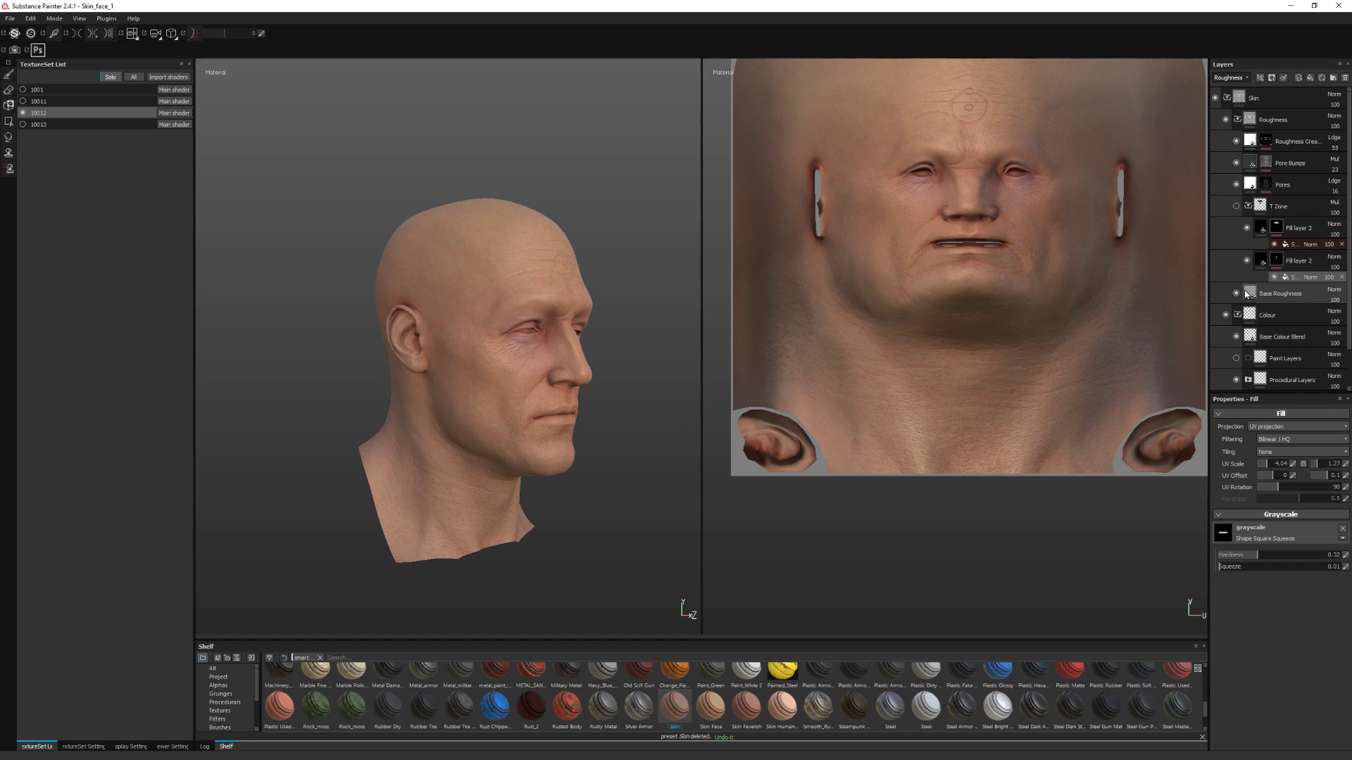
Collapse the T Zone group and switch the layer stack back to the Base Color channel
click(1248, 207)
click(1229, 77)
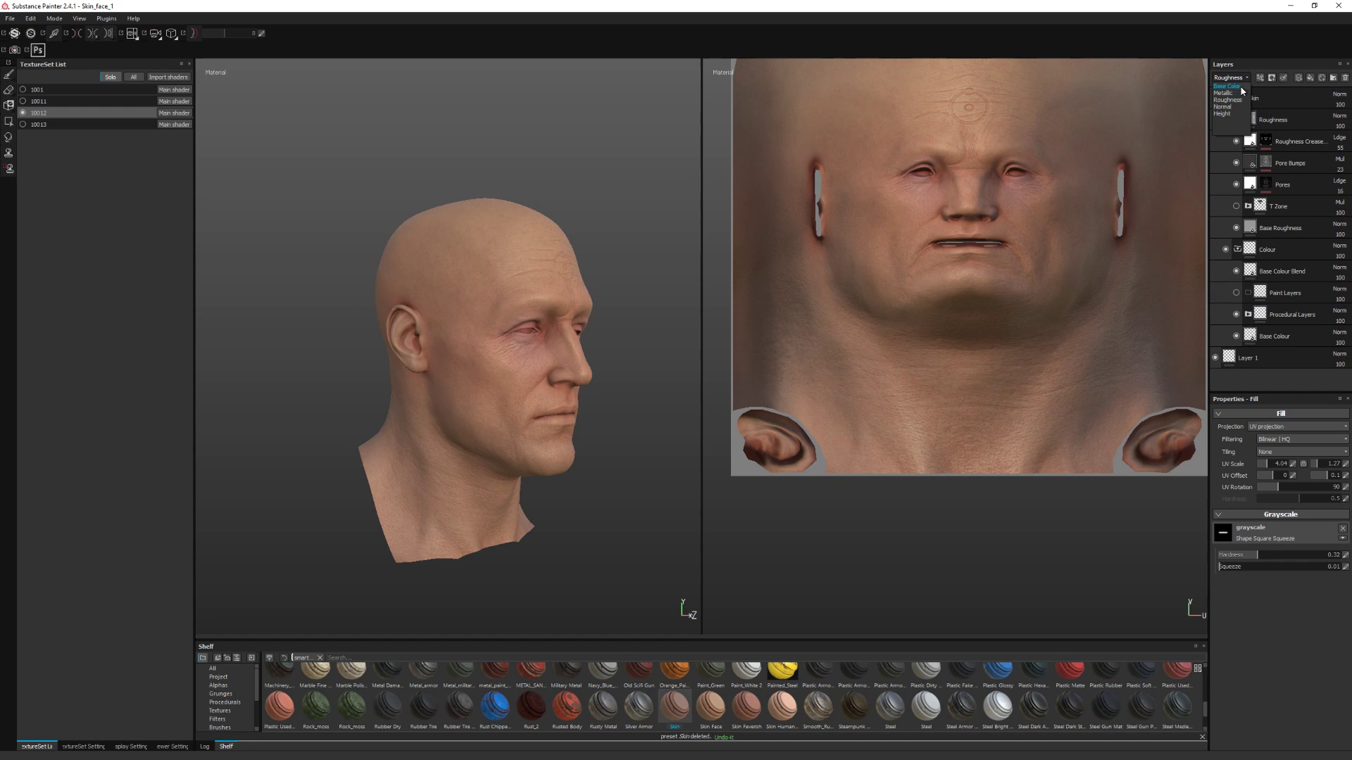
click(1227, 86)
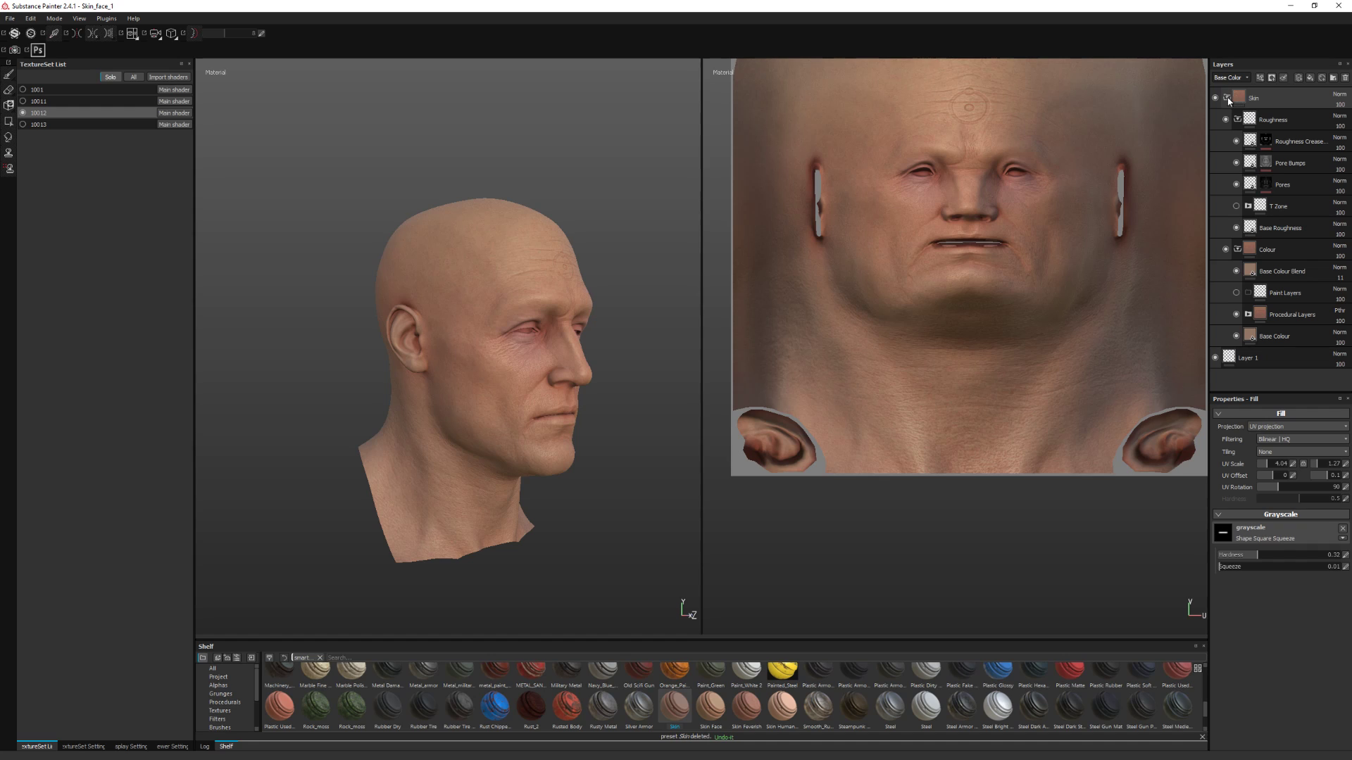
alt+drag(630, 293, 556, 289)
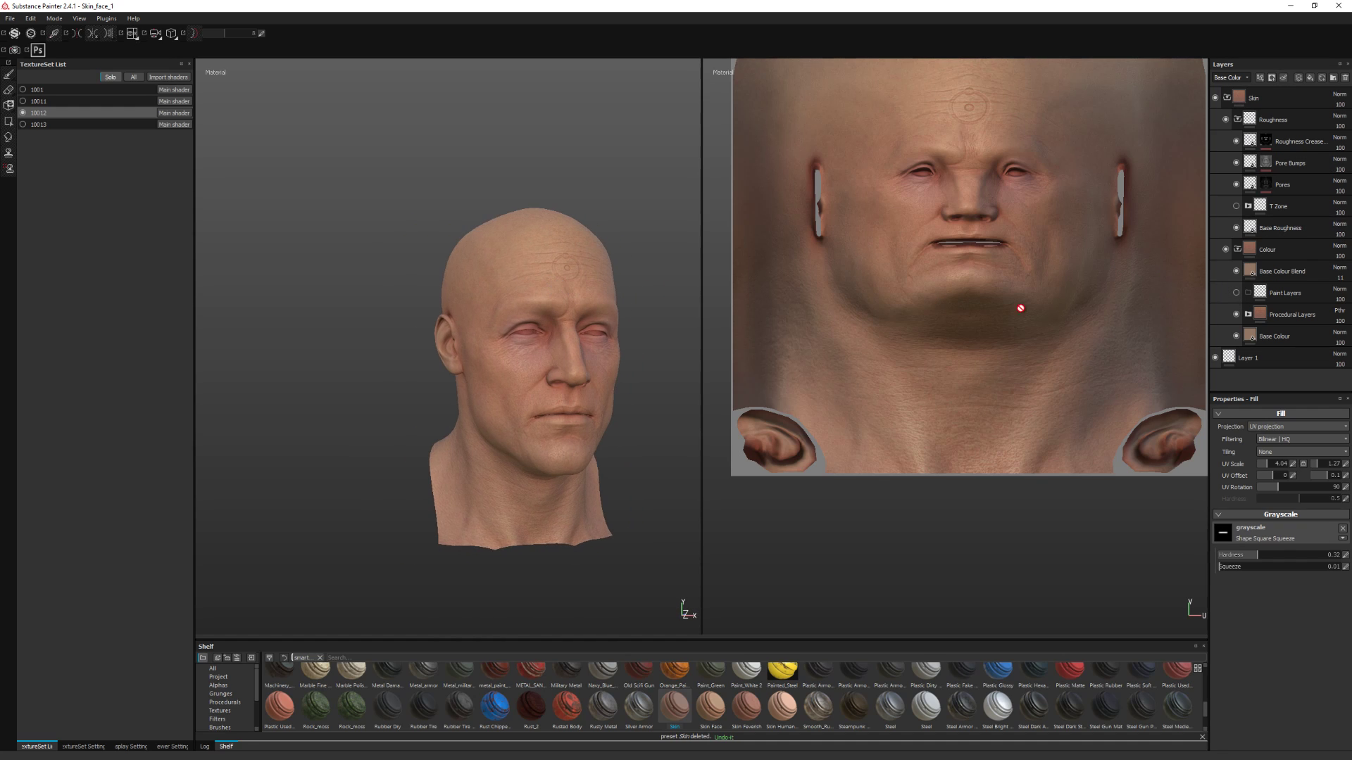
alt+middle_drag(502, 304, 453, 275)
alt+right_drag(454, 275, 609, 389)
alt+middle_drag(554, 378, 540, 353)
alt+right_drag(540, 352, 567, 369)
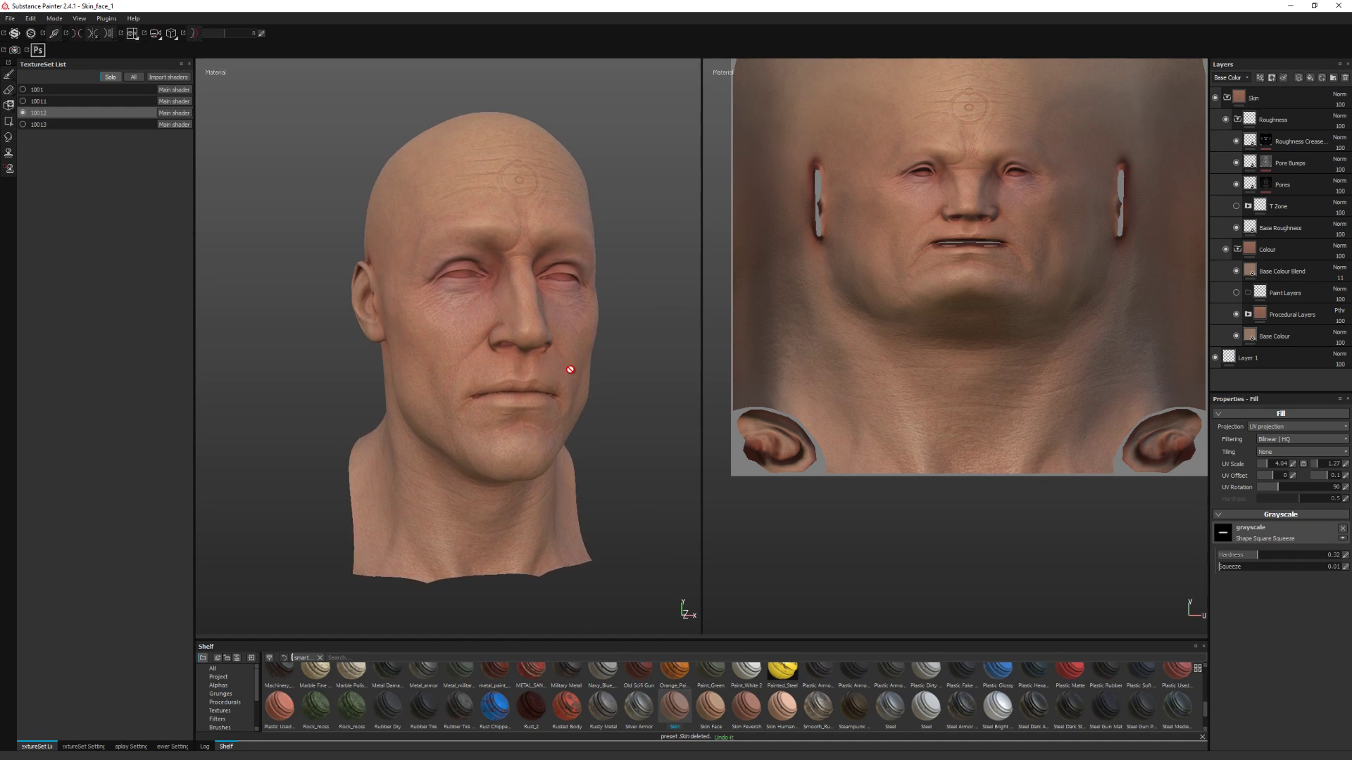